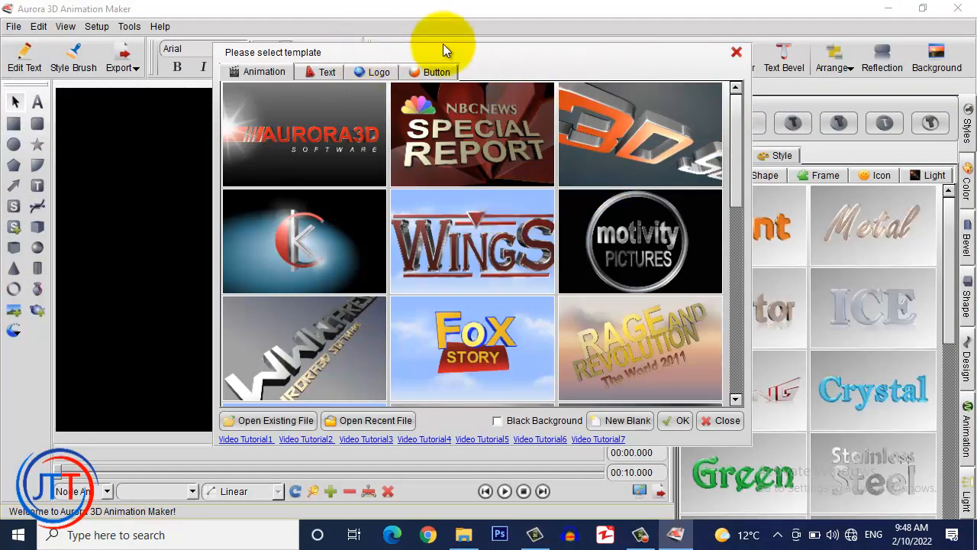
Start a blank document and draw a square near the upper centre of the canvas
left_click(735, 53)
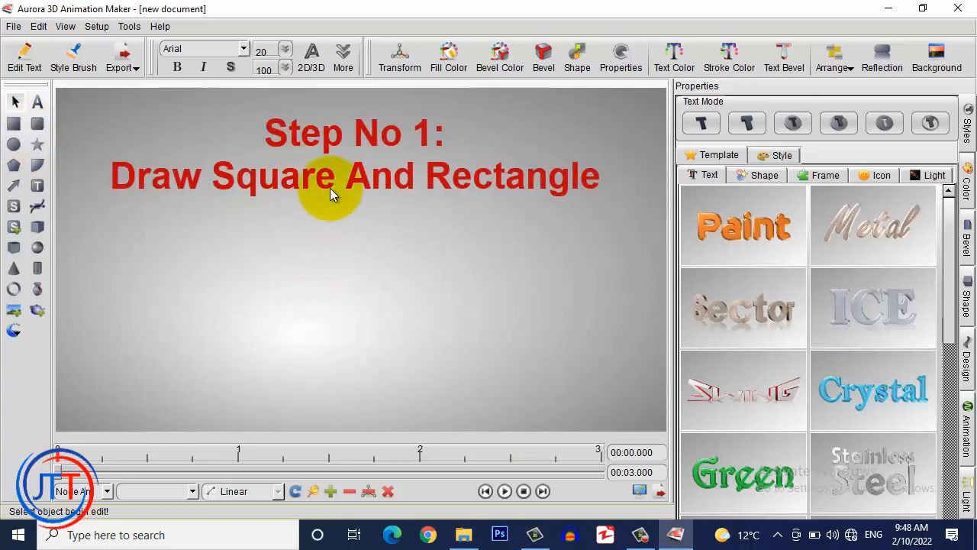
left_click(13, 125)
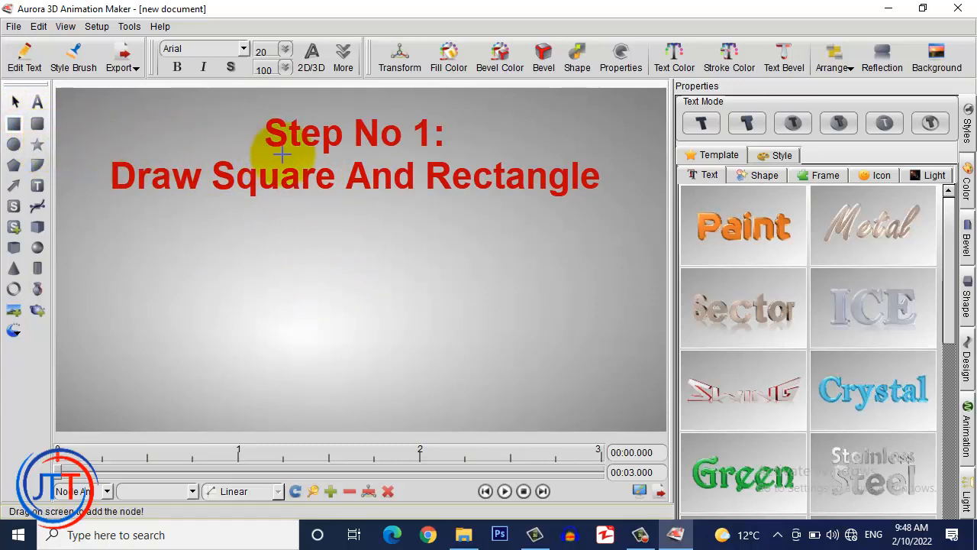
left_click_drag(280, 156, 414, 273)
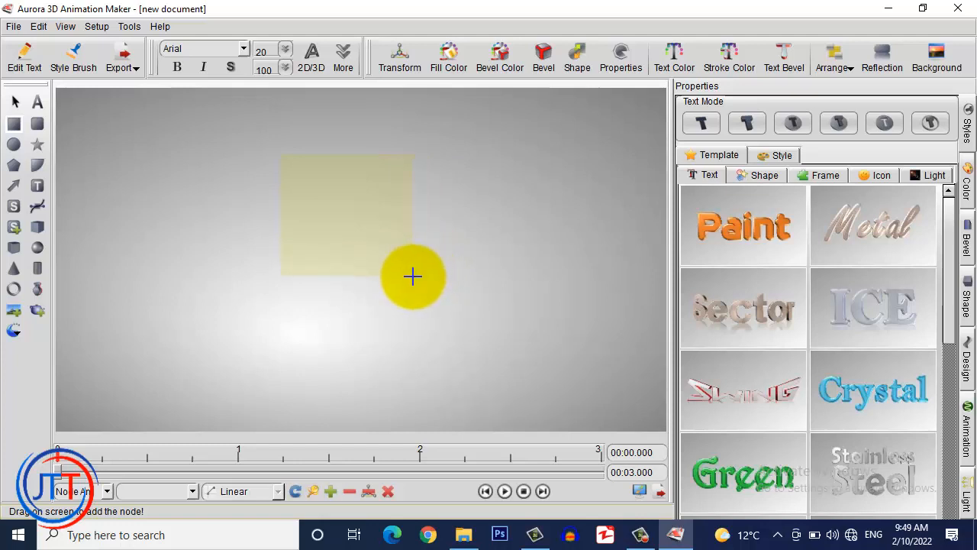
left_click_drag(412, 277, 332, 235)
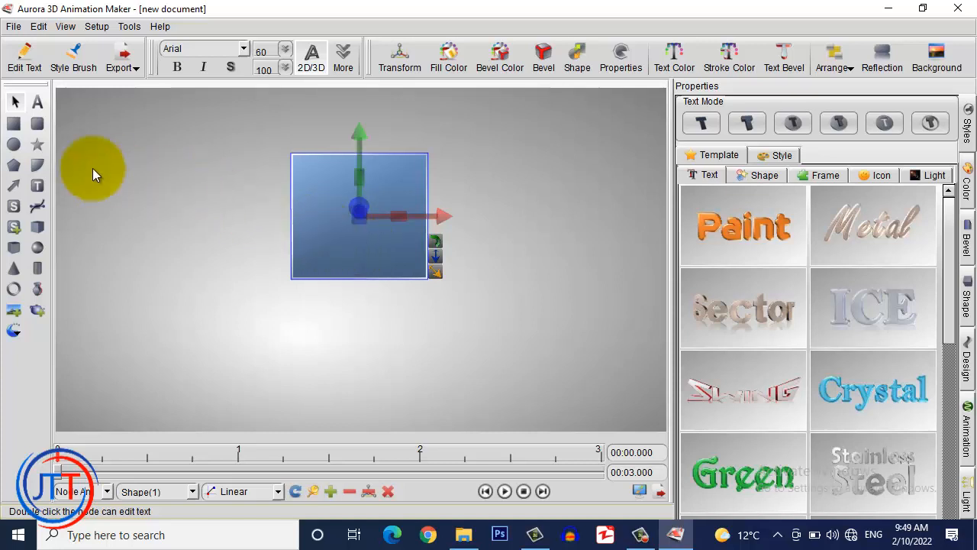
Draw a wide flat rectangle below the square, then tilt the square slightly about its Y and X axes
left_click(13, 123)
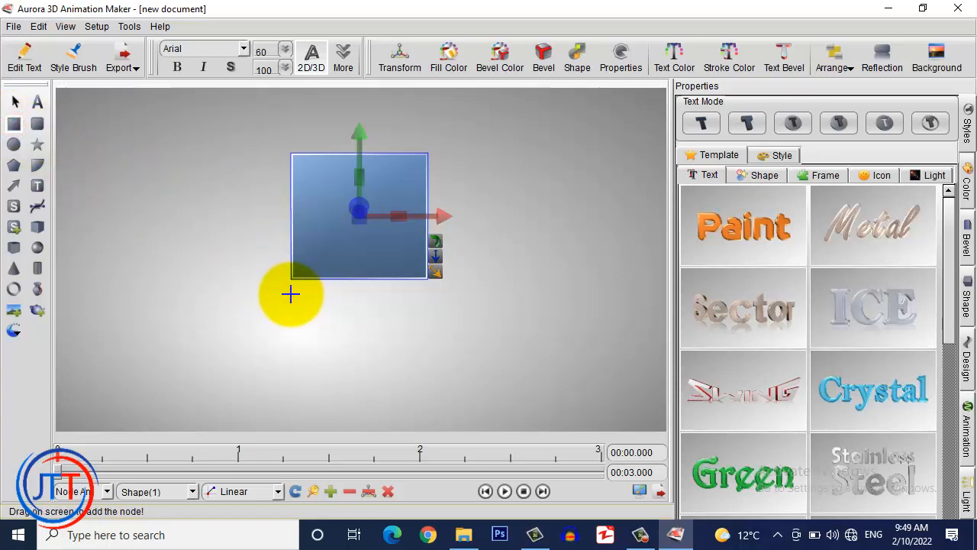
left_click_drag(290, 294, 432, 334)
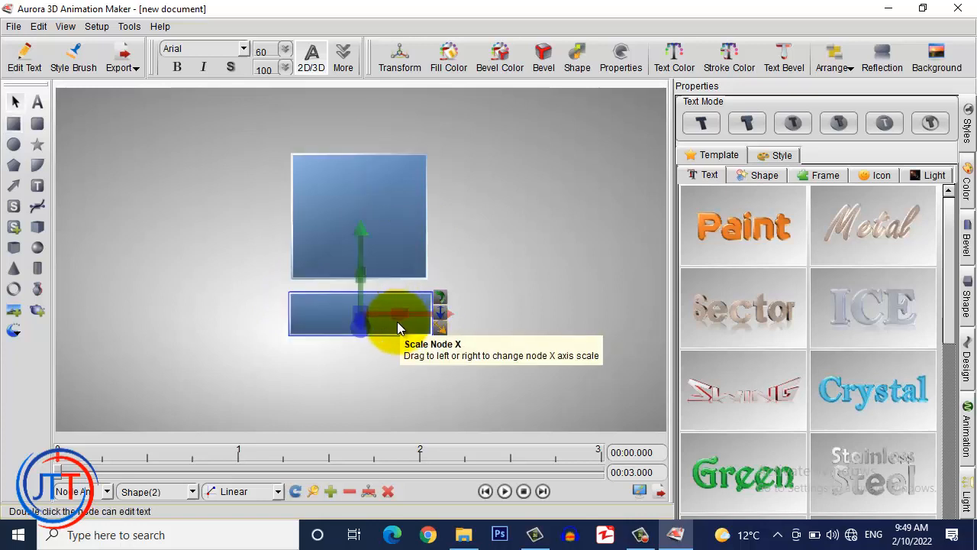
left_click(382, 234)
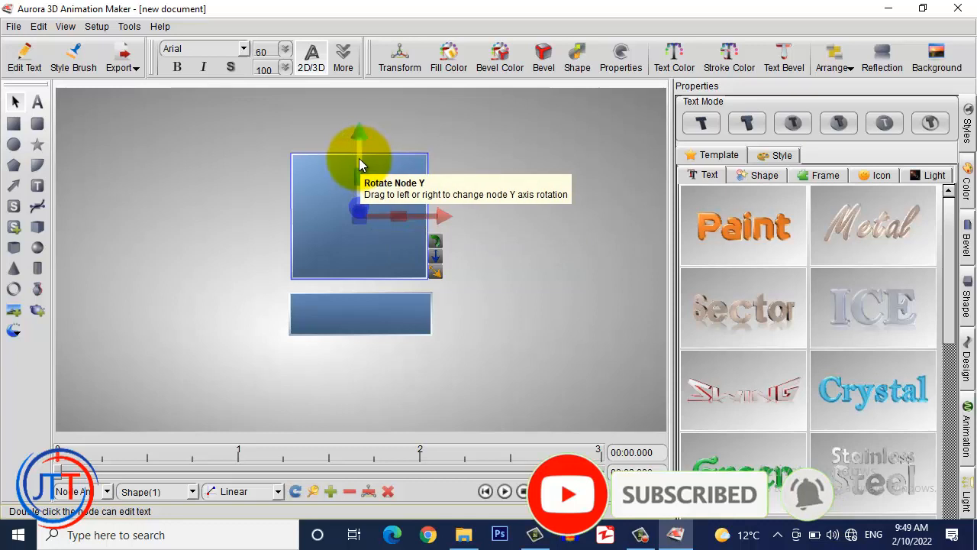
left_click_drag(361, 160, 335, 181)
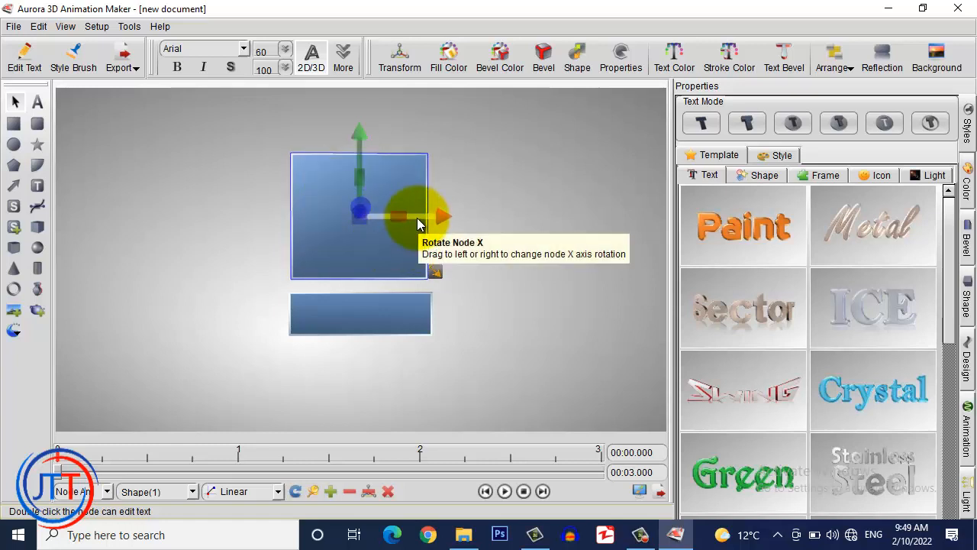
mouse_move(417, 222)
left_mouse_down()
mouse_move(410, 261)
mouse_move(410, 224)
left_mouse_up()
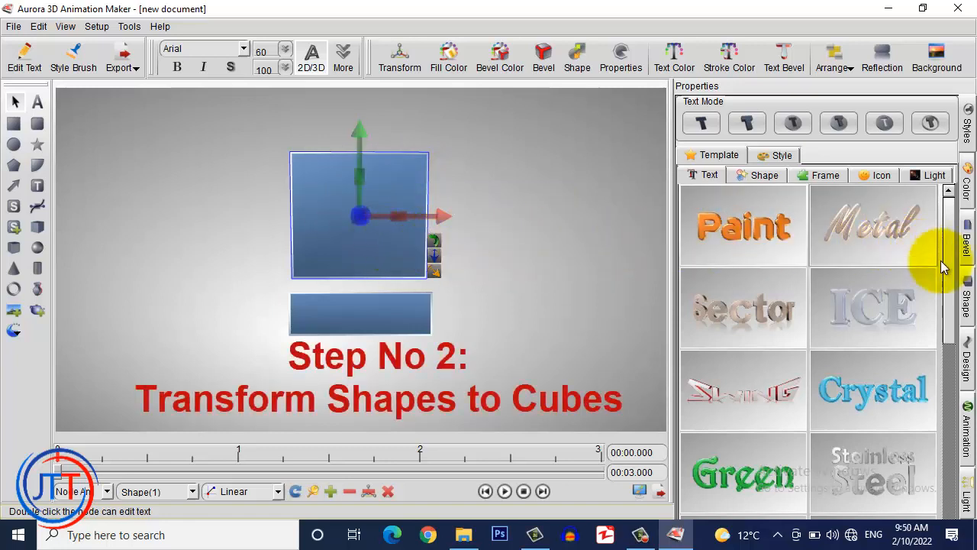
Turn the upper square into a slightly smaller 3D cube facing front, keeping its 5.00 X tilt
left_click(967, 300)
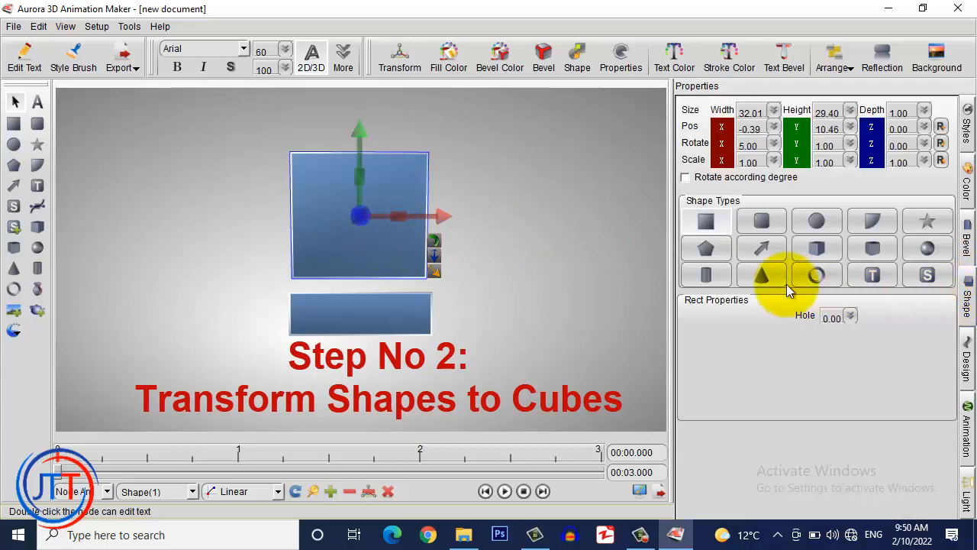
left_click(816, 250)
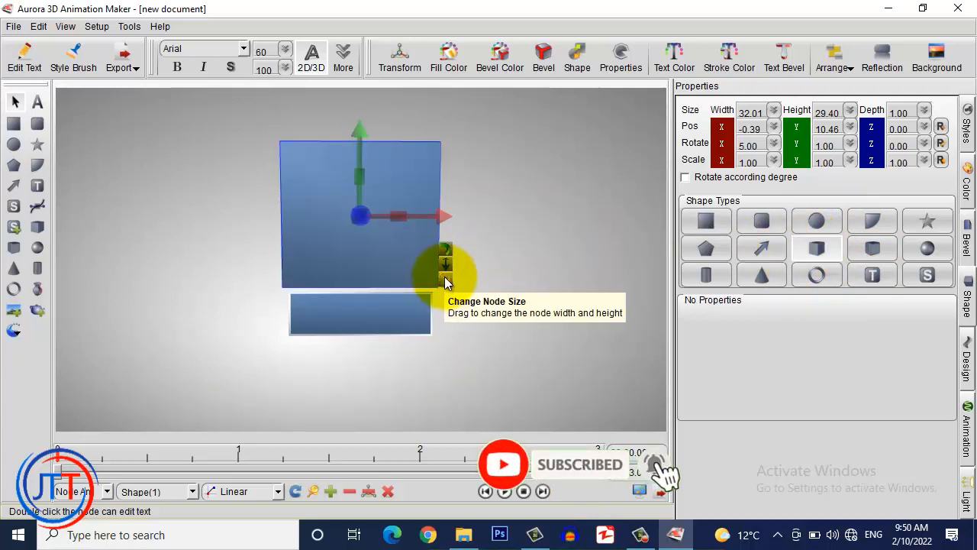
left_click_drag(445, 282, 439, 273)
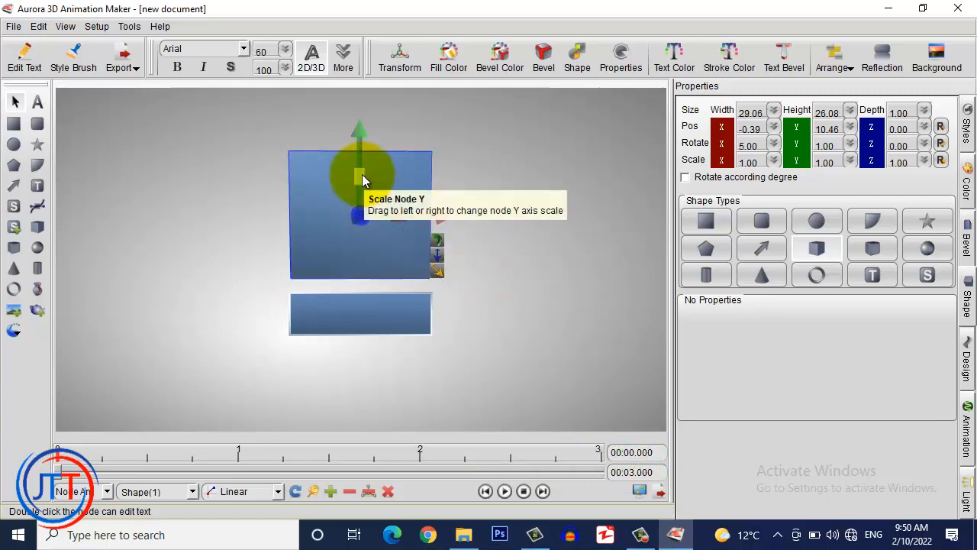
mouse_move(358, 157)
left_mouse_down()
mouse_move(400, 158)
mouse_move(325, 164)
mouse_move(356, 163)
left_mouse_up()
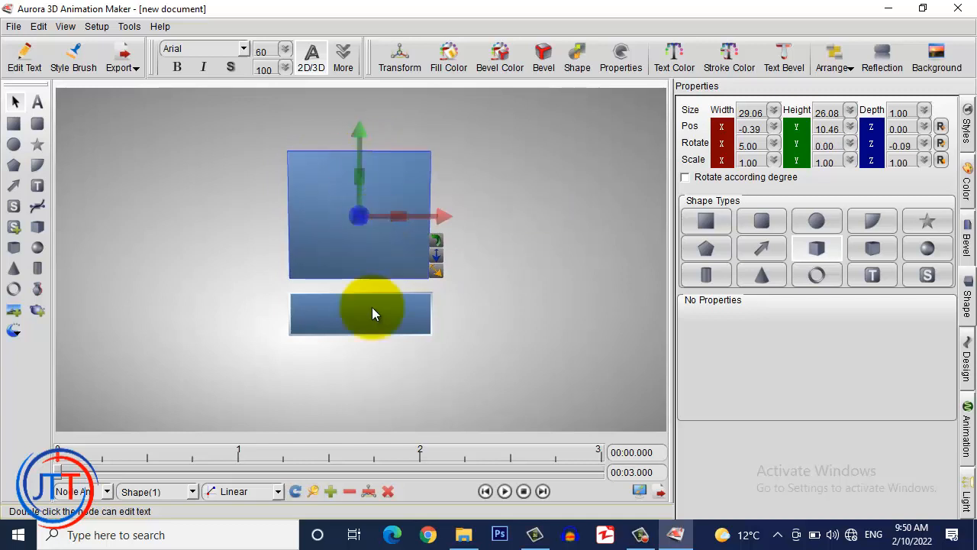
left_click(371, 307)
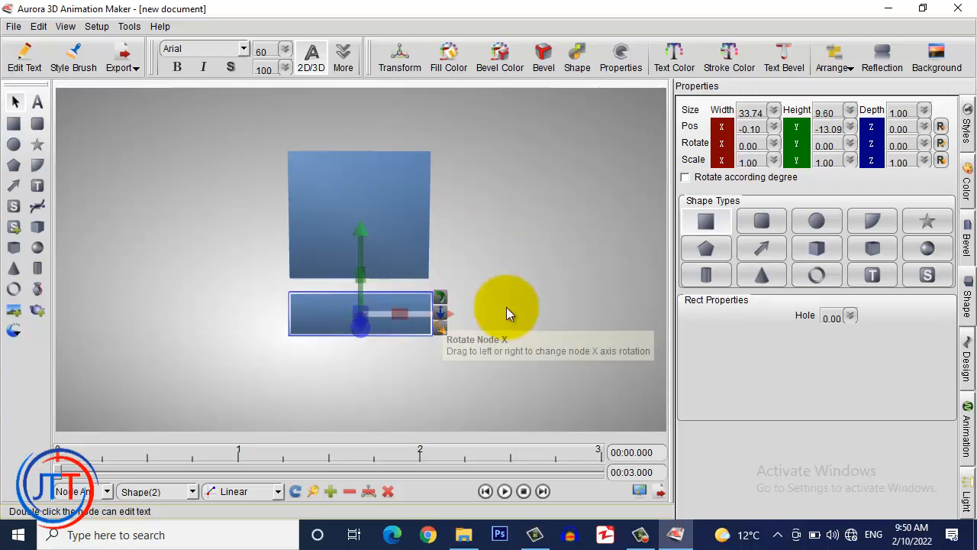
Make the lower bar a 3D slab about 28.20 by 7.75, moved up just beneath the cube
left_click(816, 249)
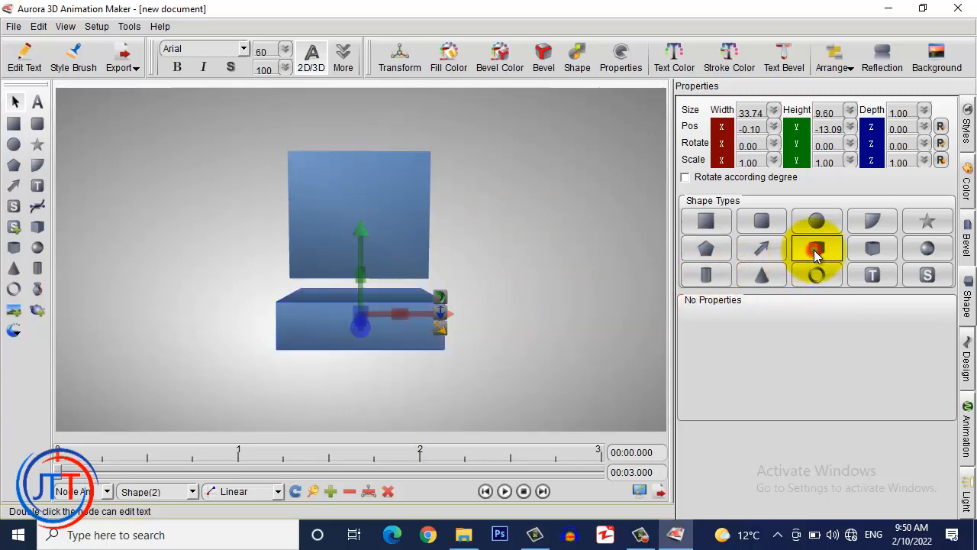
left_click_drag(455, 344, 447, 340)
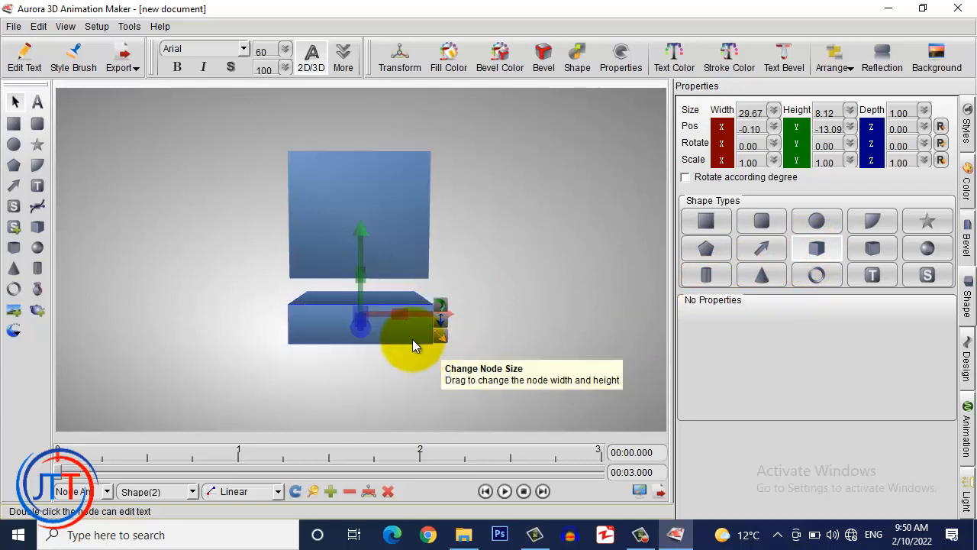
left_click_drag(385, 332, 385, 320)
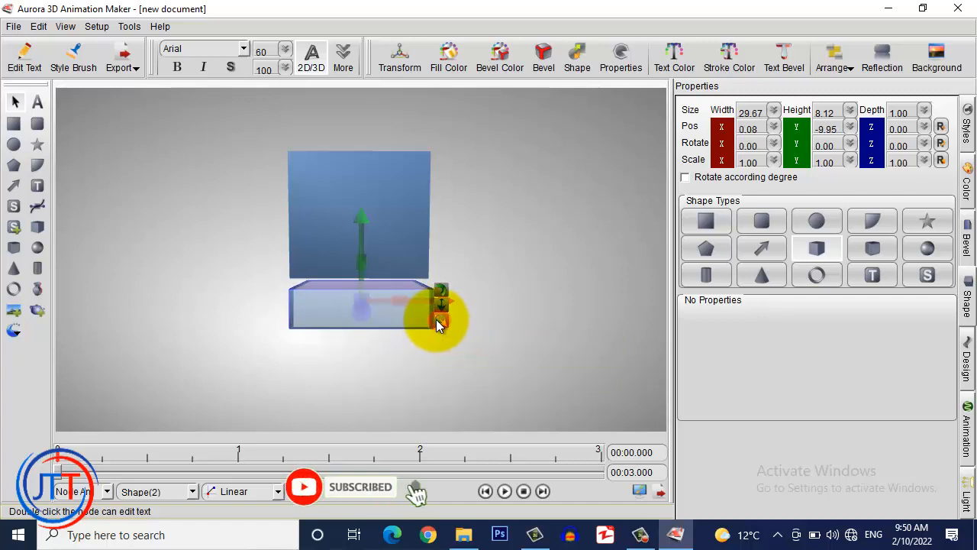
left_click_drag(434, 320, 407, 323)
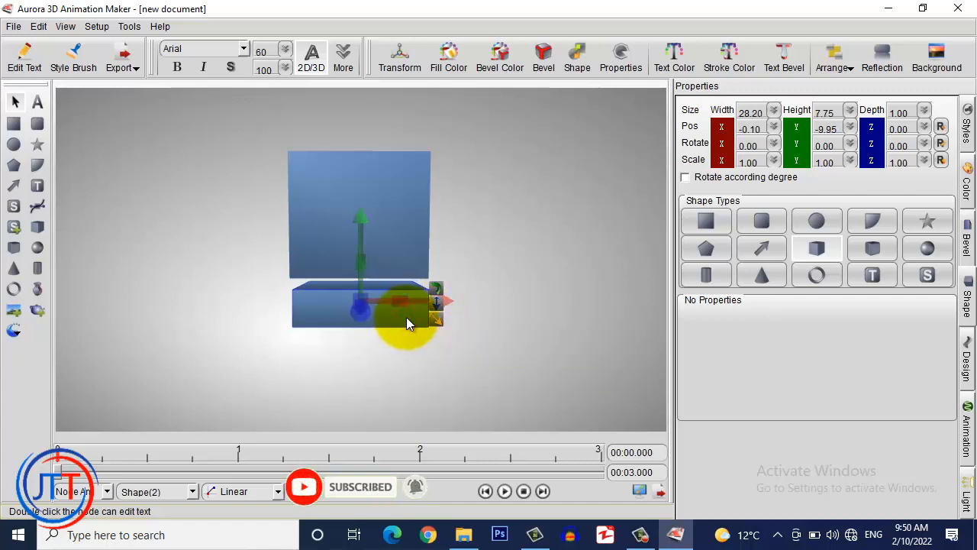
left_click(437, 341)
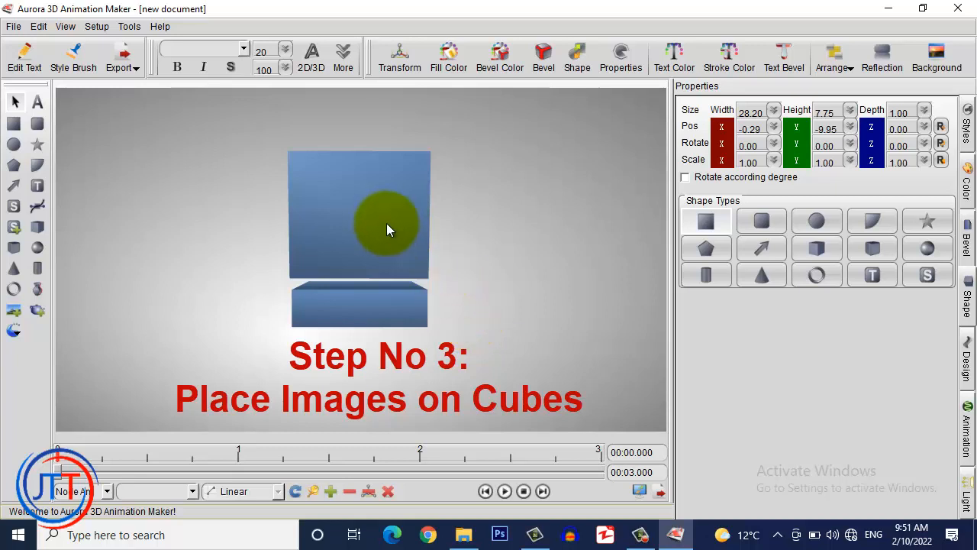
Select the upper cube and show its colour settings (R 79, G 129, B 189)
left_click(386, 223)
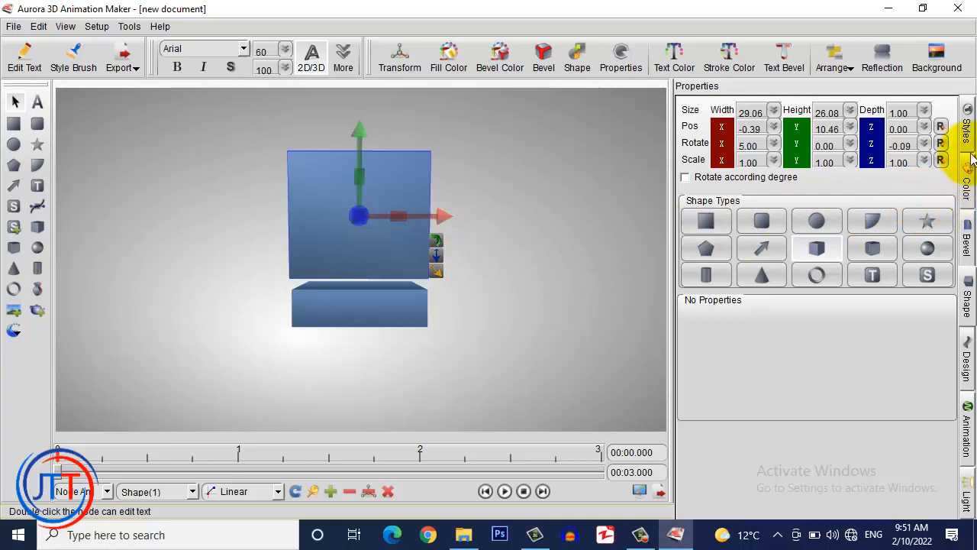
left_click(969, 182)
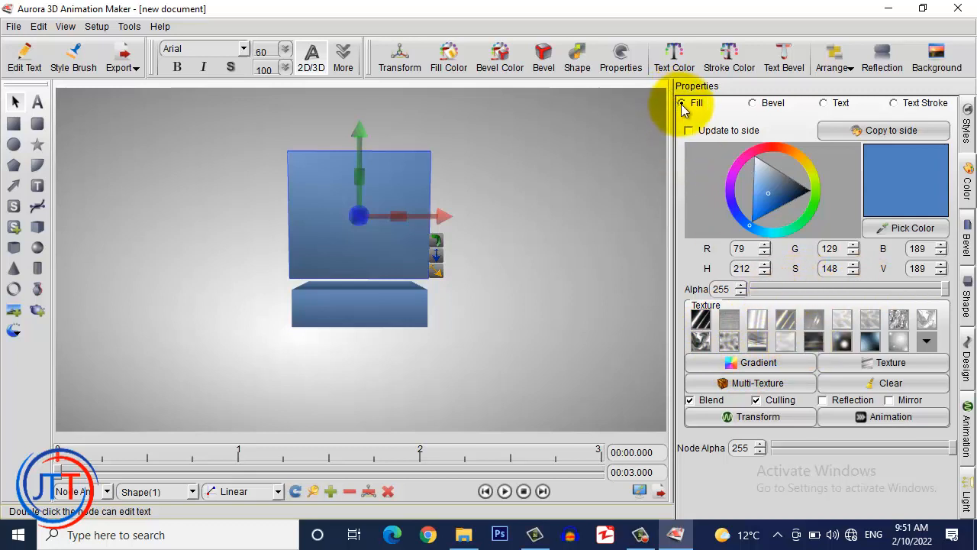
Texture the upper cube with the portrait photo from the Public Desktop folder, blending off
left_click(889, 364)
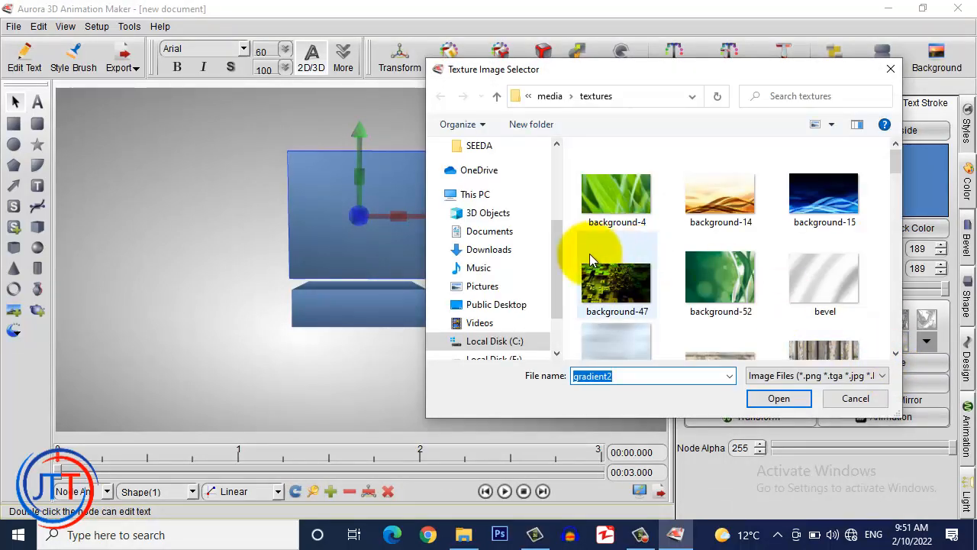
left_click_drag(557, 261, 556, 184)
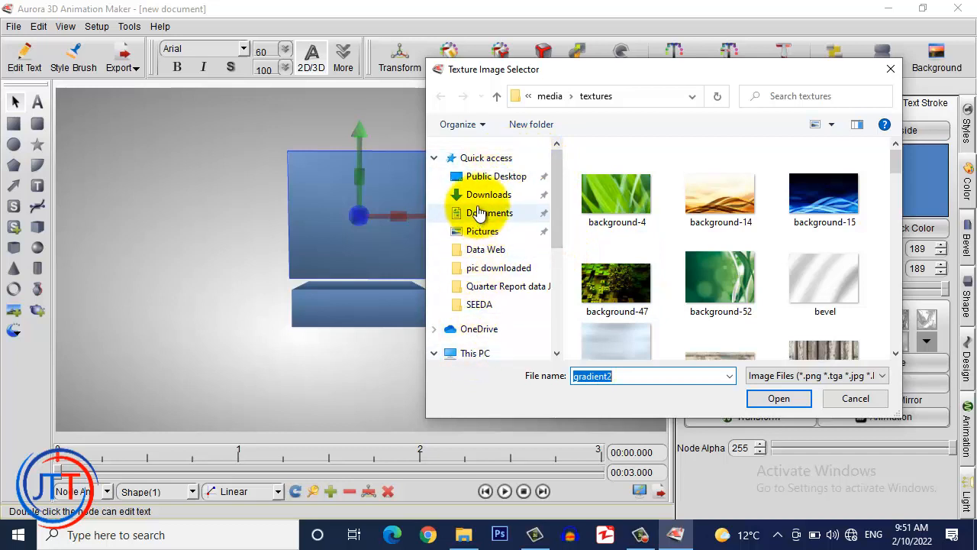
left_click(496, 177)
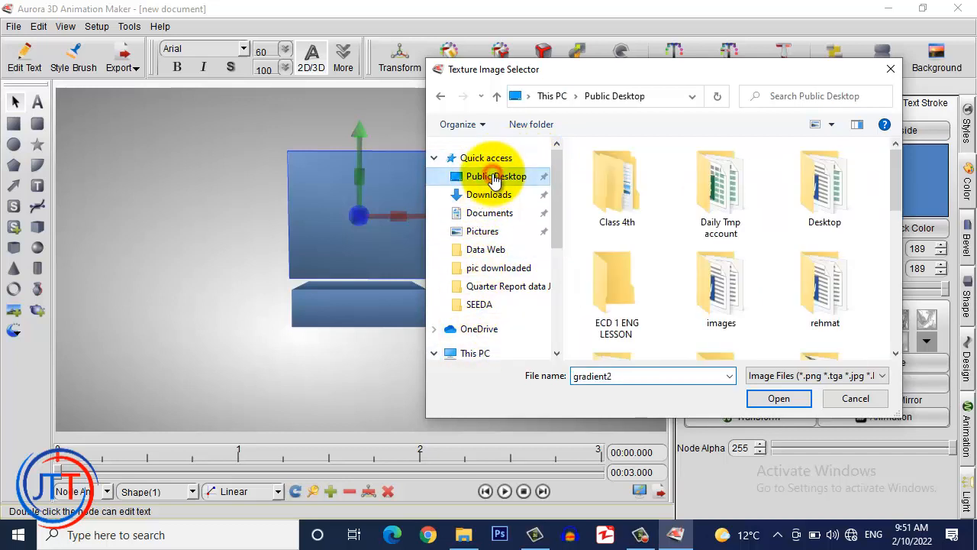
scroll(834, 307, "down", 5)
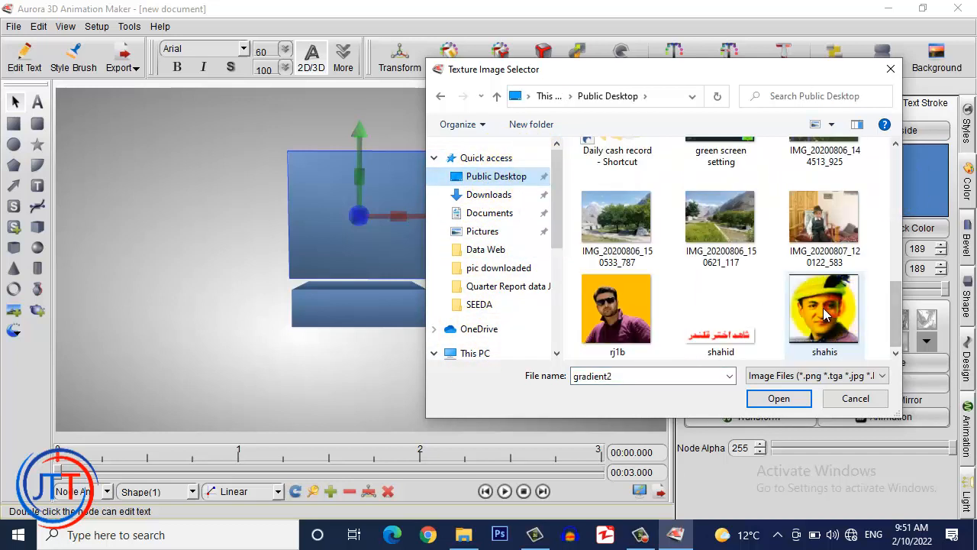
left_click(822, 308)
left_click(777, 398)
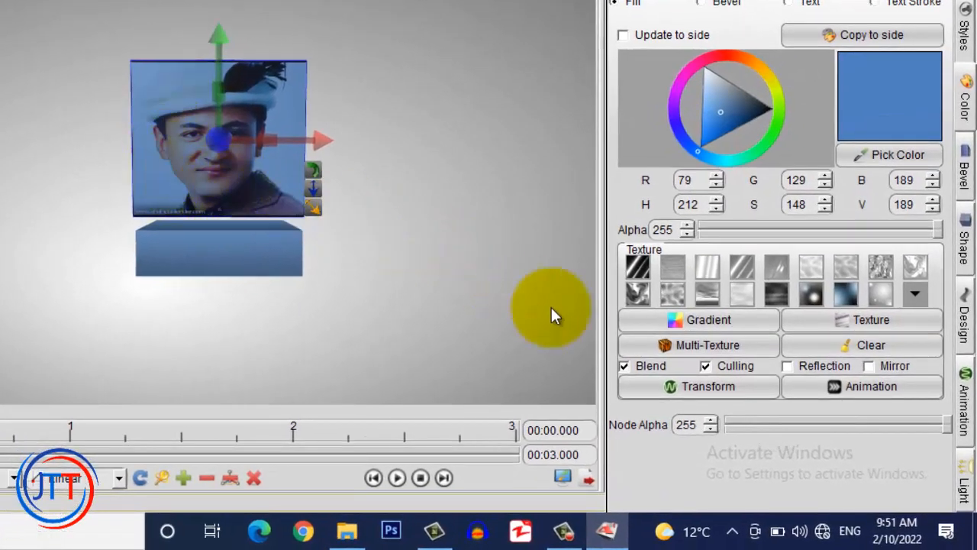
left_click(624, 366)
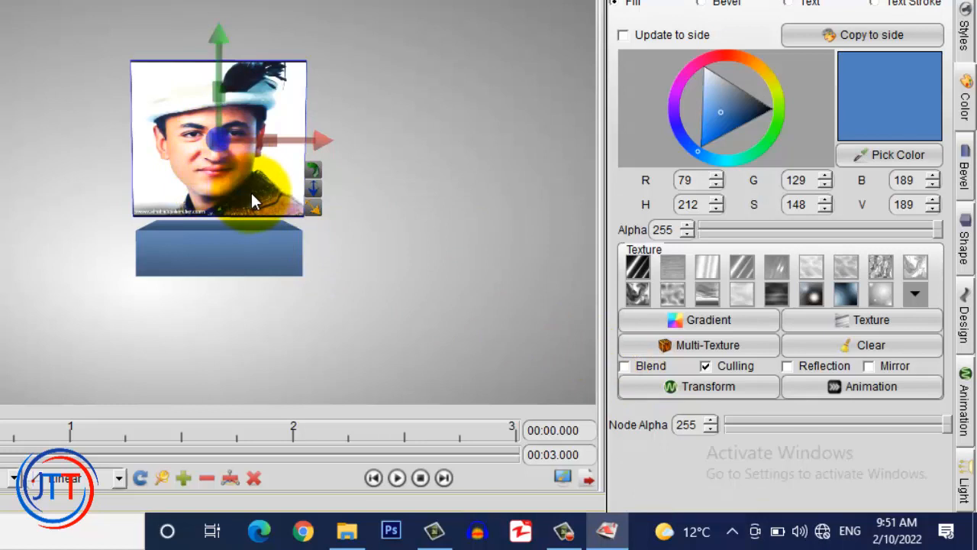
left_click(218, 257)
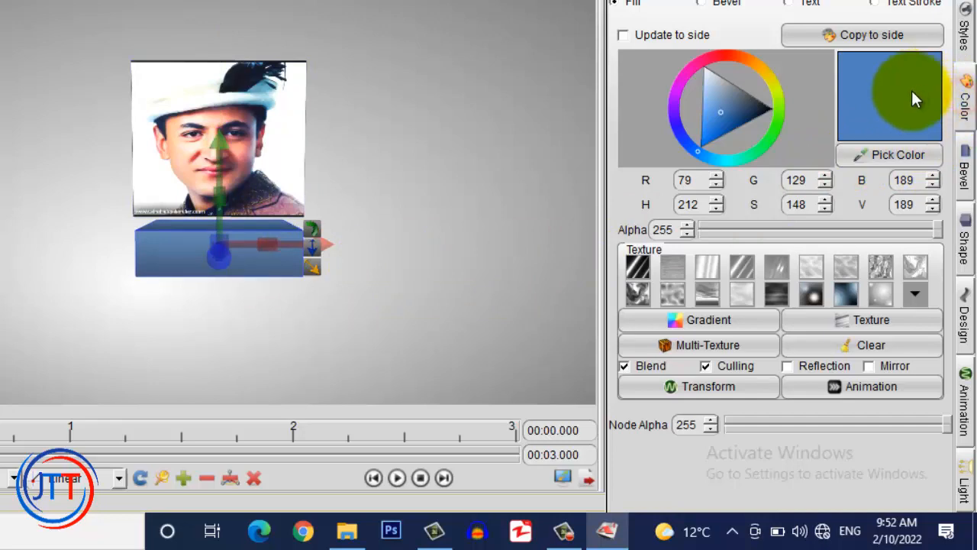
Texture the lower cube with the shahid Urdu-name image from Public Desktop, with Blend on
left_click(842, 324)
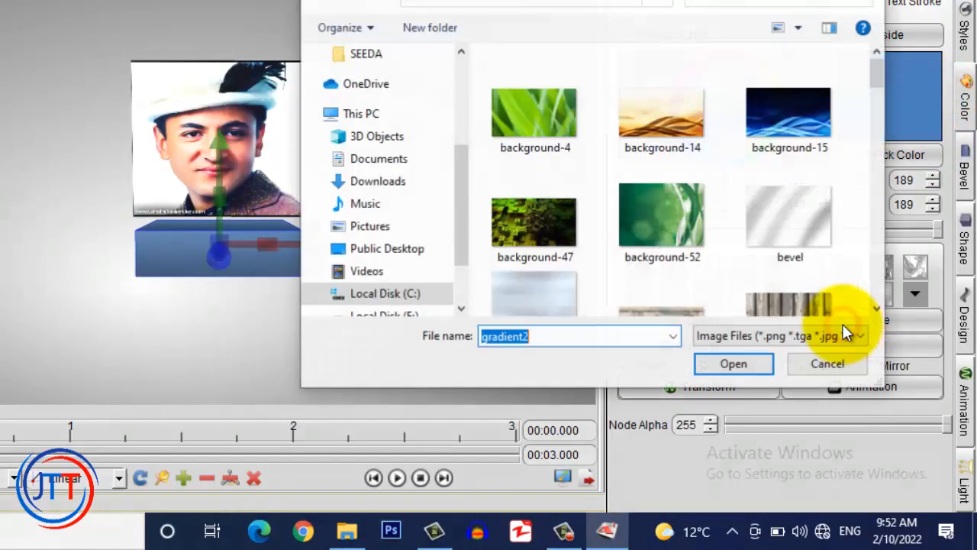
left_click_drag(461, 203, 457, 104)
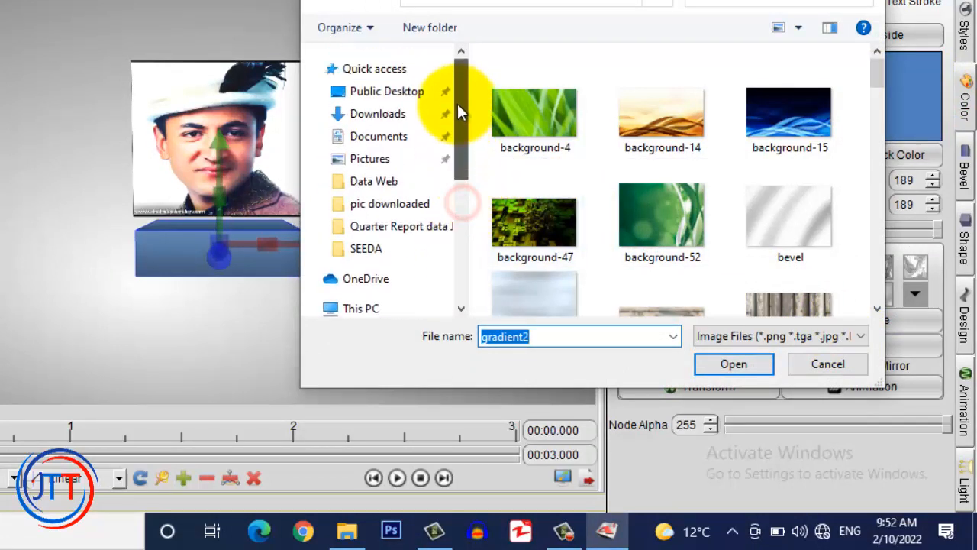
left_click(377, 91)
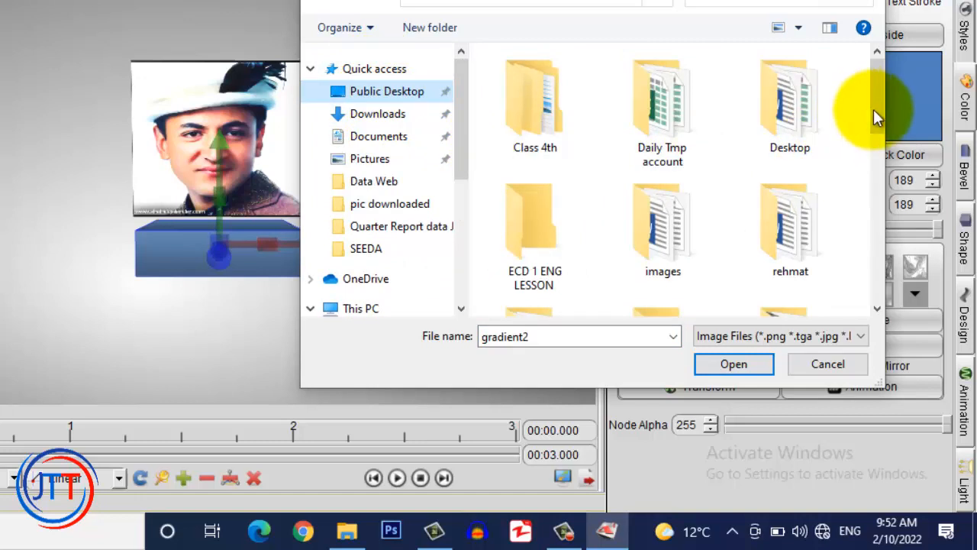
left_click_drag(873, 109, 874, 287)
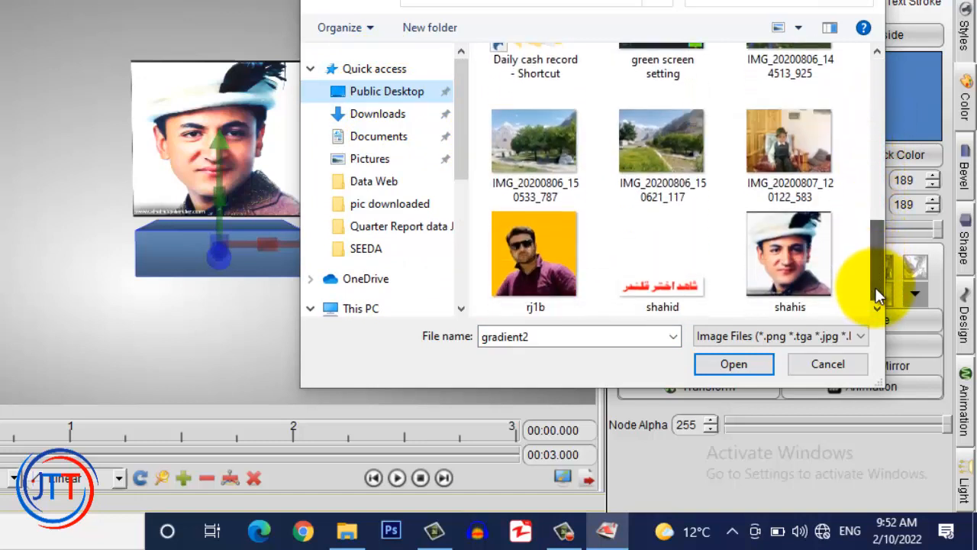
left_click(663, 286)
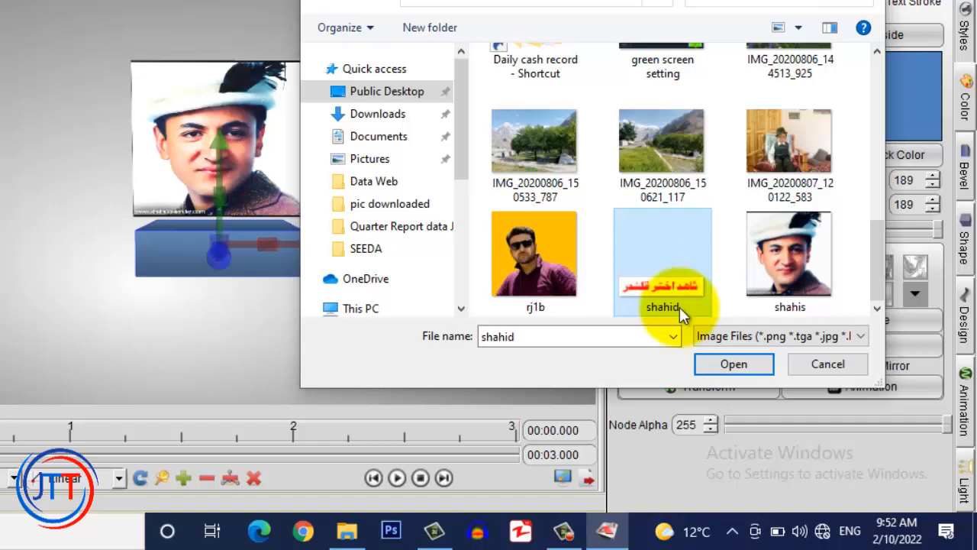
left_click(722, 365)
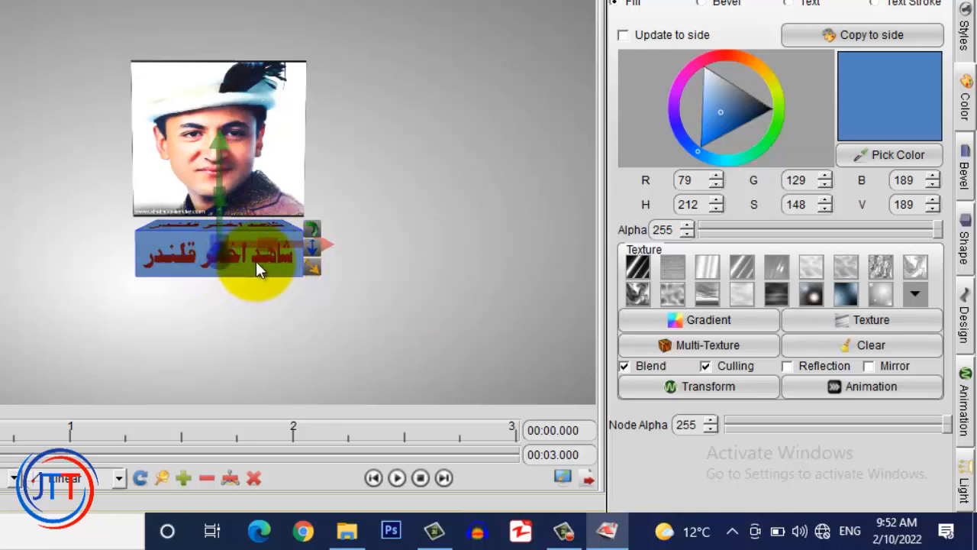
left_click(623, 366)
left_click(243, 305)
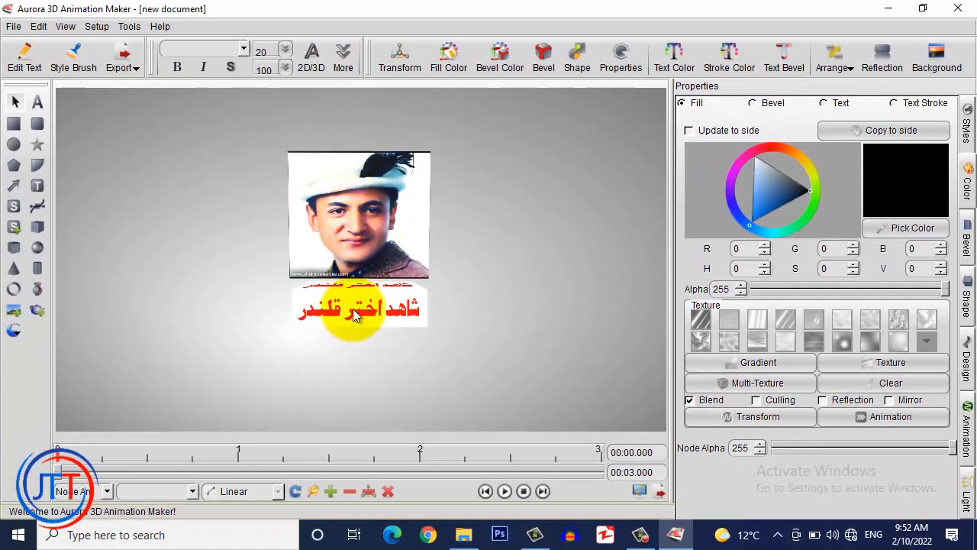
left_click(360, 232)
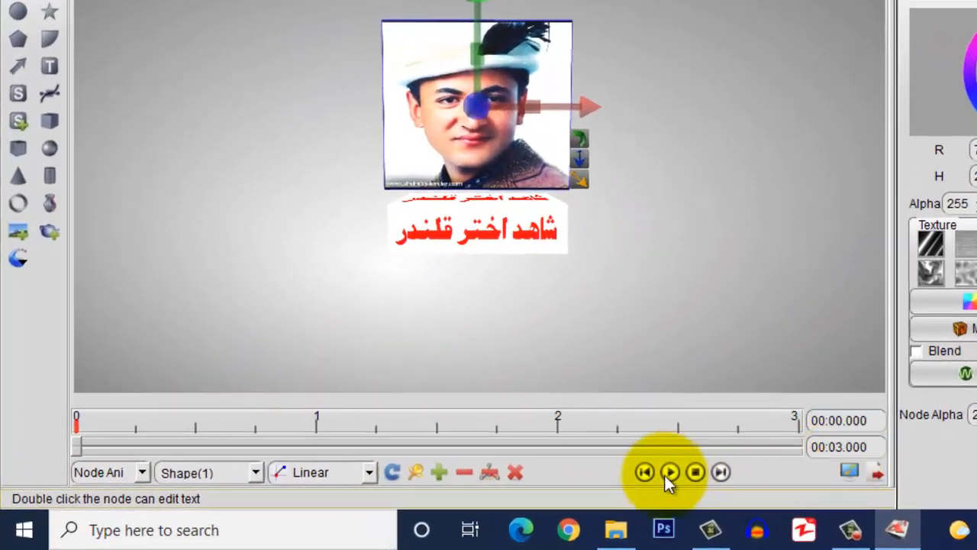
left_click(669, 472)
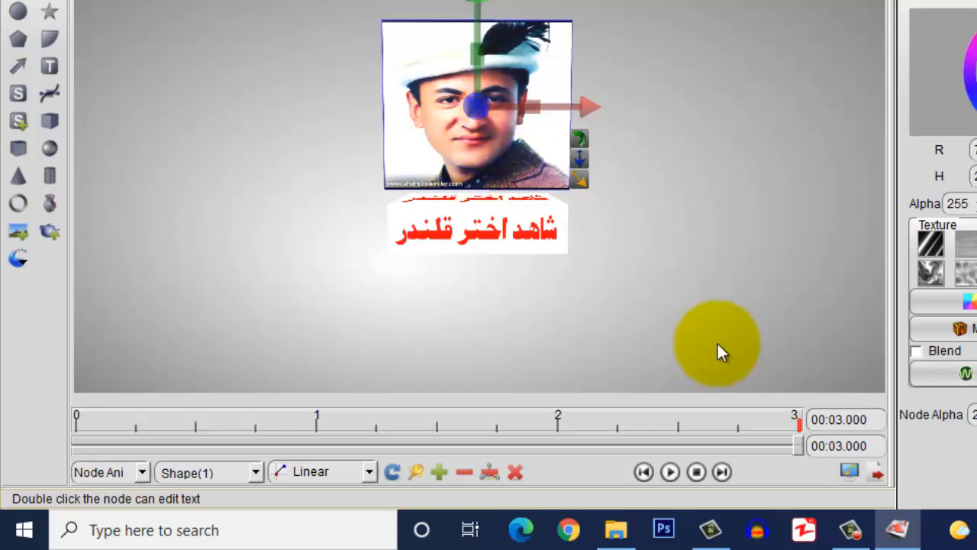
left_click_drag(798, 445, 85, 441)
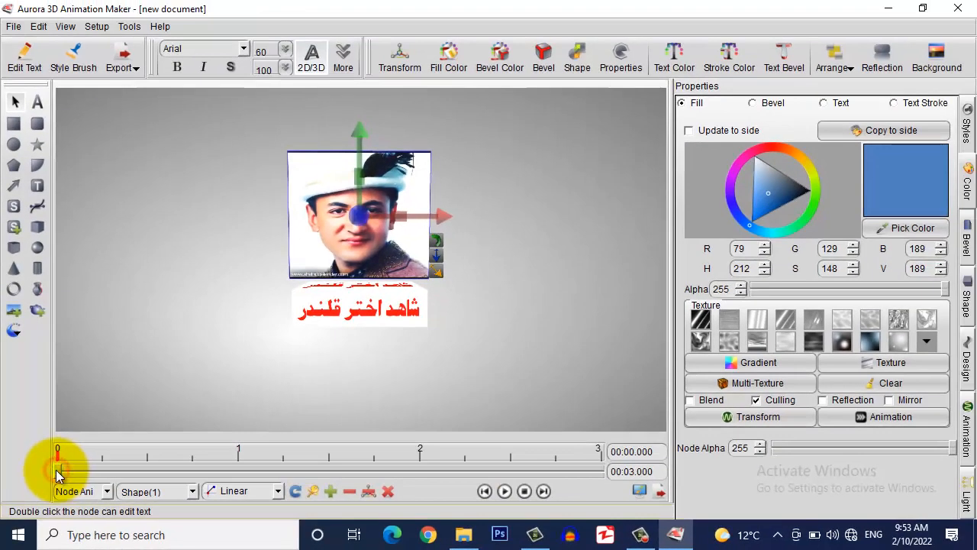
left_click_drag(59, 475, 560, 496)
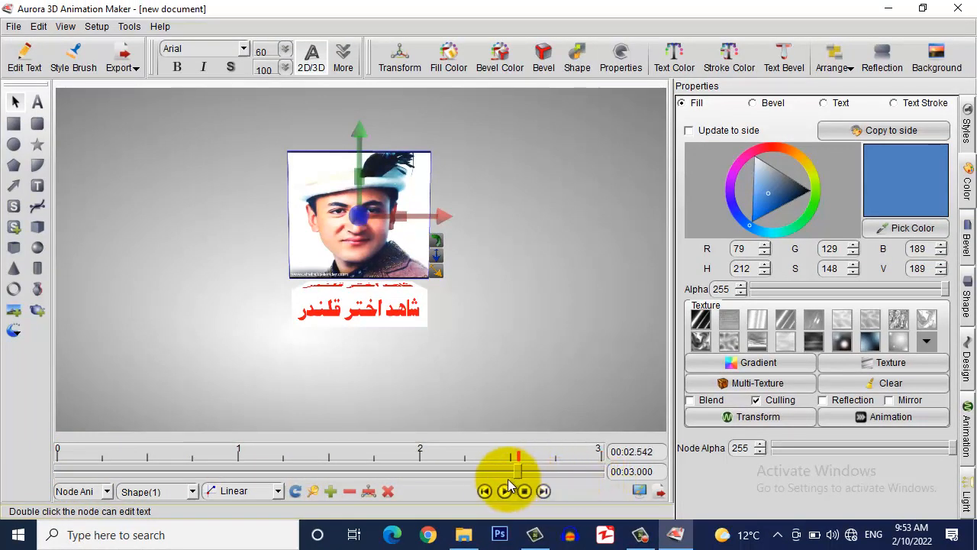
left_click_drag(392, 475, 61, 475)
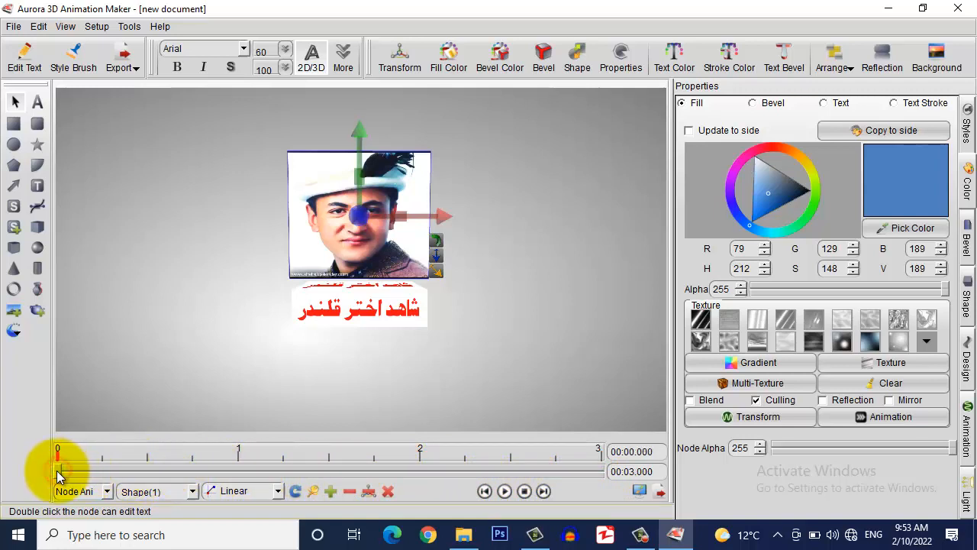
mouse_move(57, 471)
left_mouse_down()
mouse_move(88, 467)
mouse_move(61, 469)
left_mouse_up()
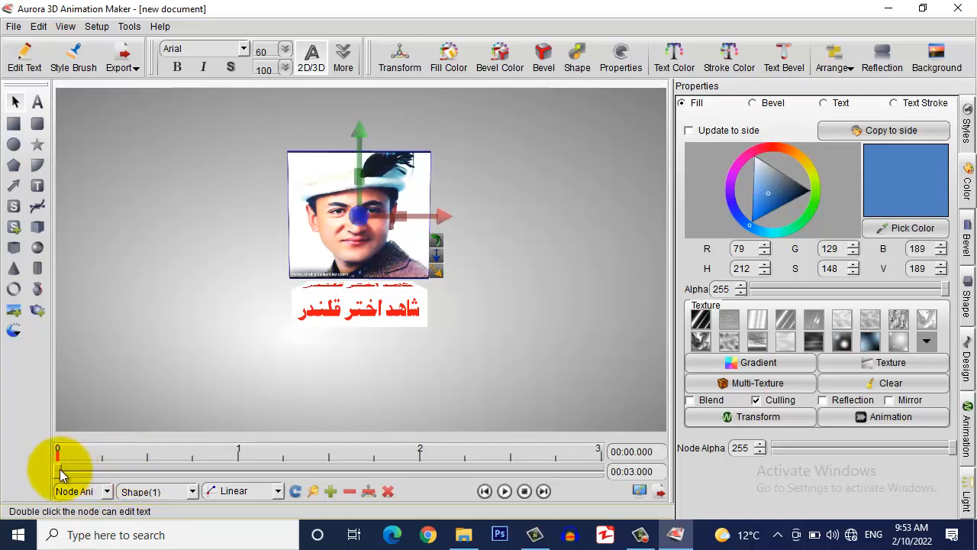
Add a keyframe at 0 s, then rotate the photo cube about its vertical axis at 0.762 s
left_click(332, 490)
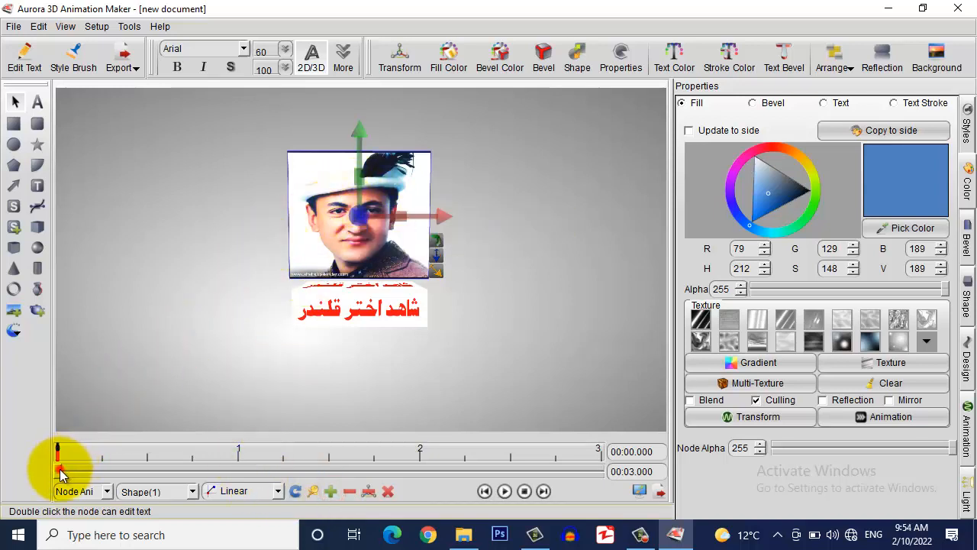
mouse_move(61, 474)
left_mouse_down()
mouse_move(135, 463)
mouse_move(189, 475)
left_mouse_up()
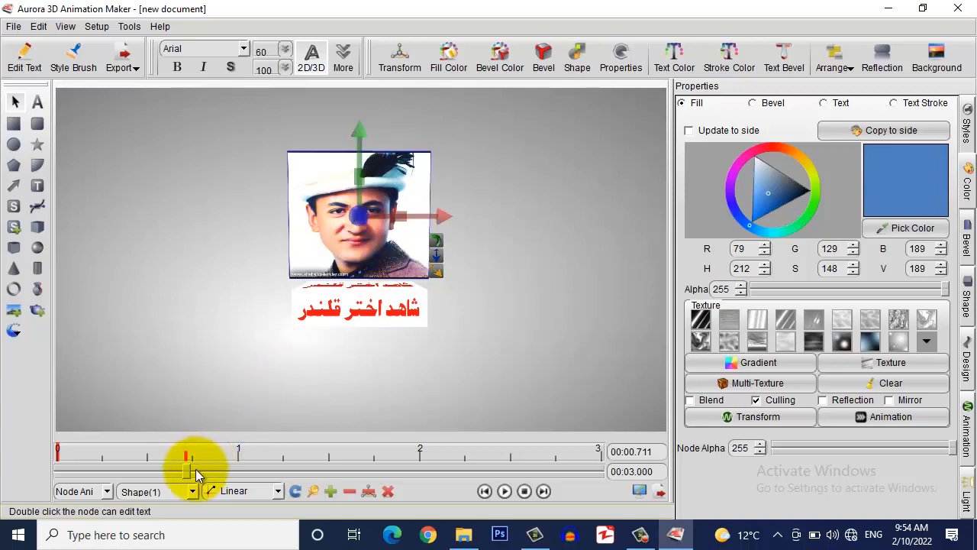
left_click_drag(187, 469, 194, 469)
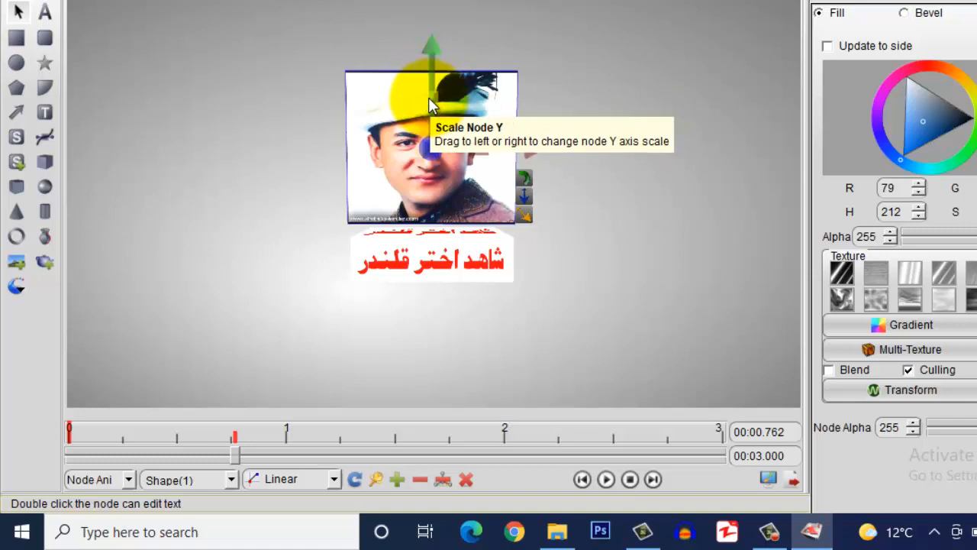
left_click_drag(432, 77, 606, 80)
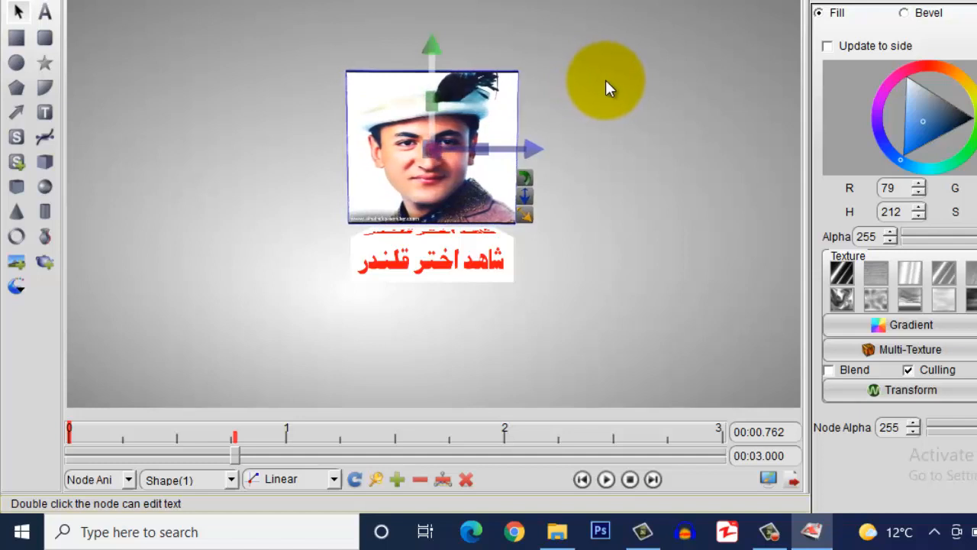
Keyframe the photo cube at 0.762 s and 1.474 s, rotating it further about Y through 2.237 s
left_click(399, 479)
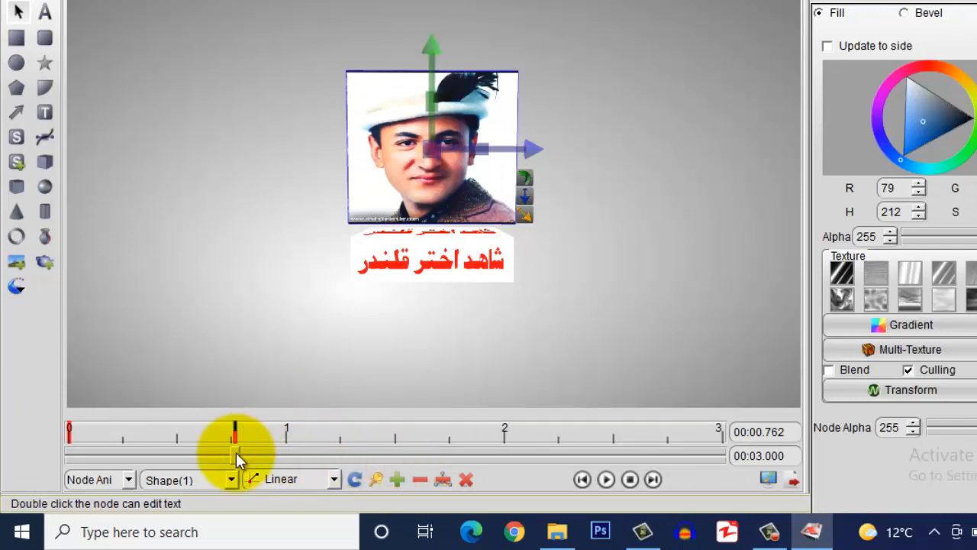
left_click_drag(236, 458, 388, 453)
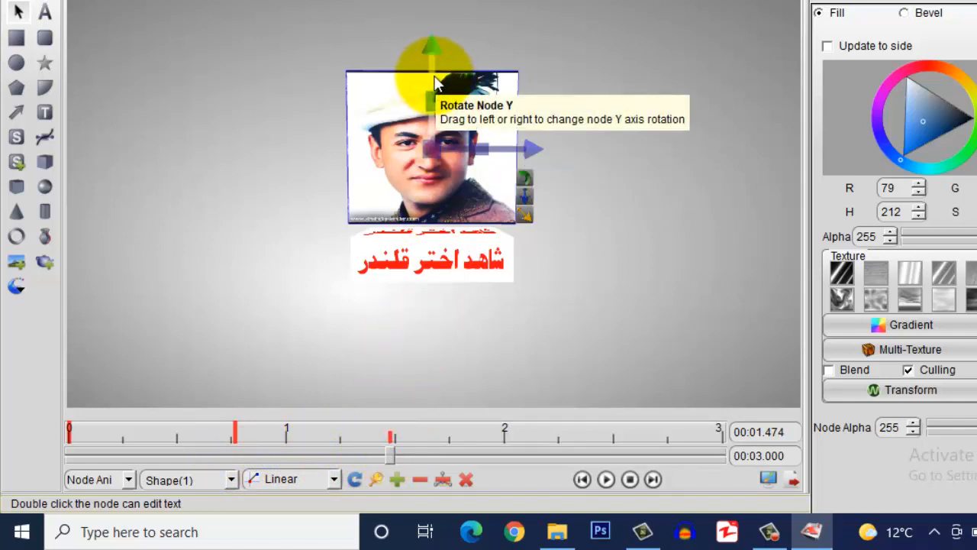
left_click_drag(436, 82, 597, 73)
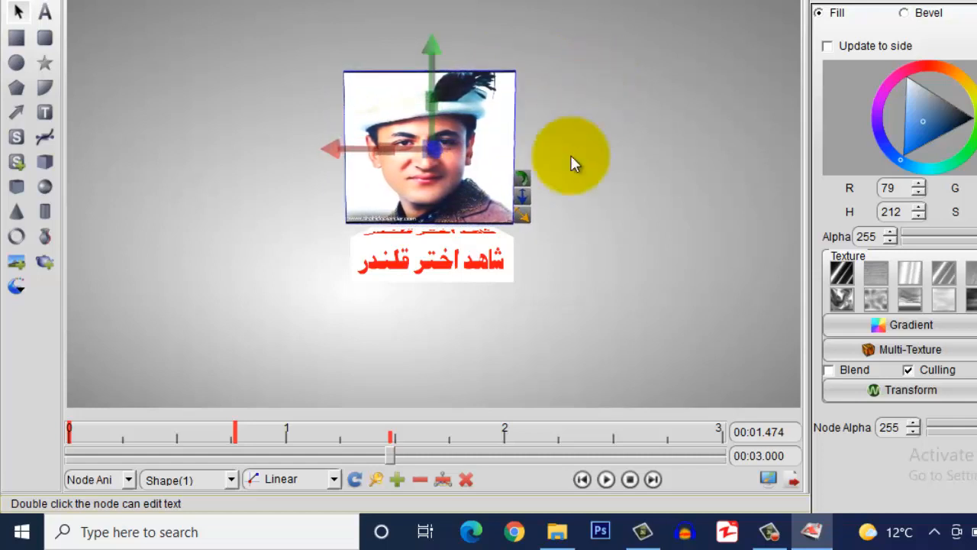
left_click(402, 478)
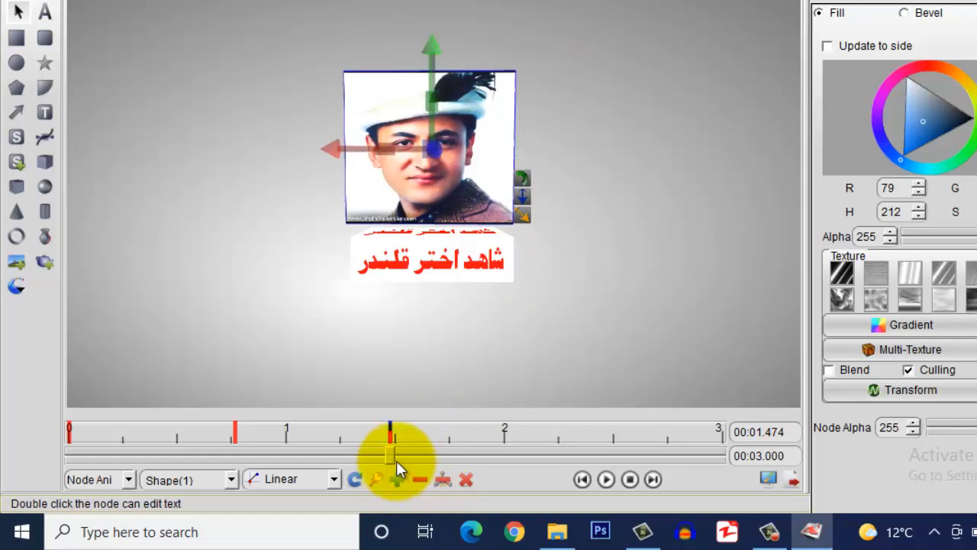
mouse_move(390, 455)
left_mouse_down()
mouse_move(58, 466)
mouse_move(556, 456)
left_mouse_up()
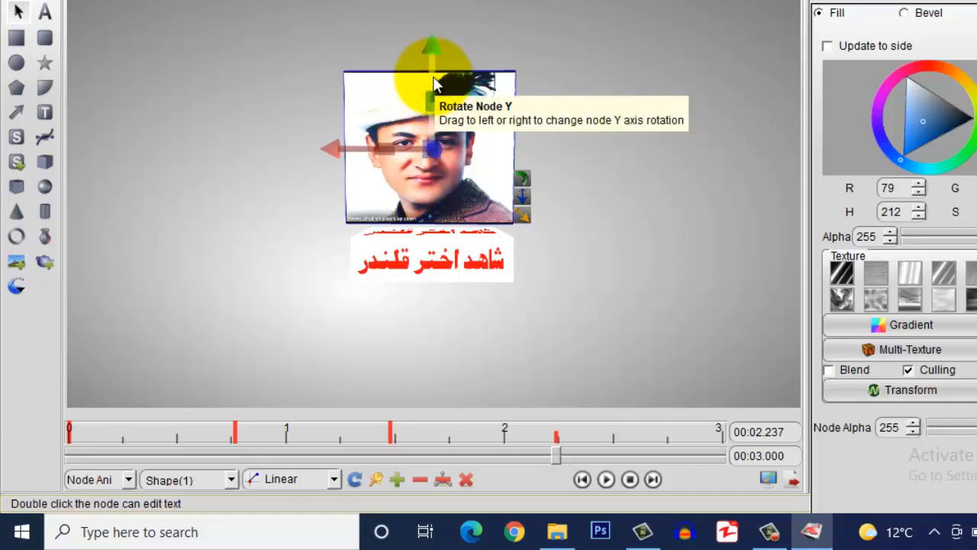
left_click_drag(432, 77, 604, 86)
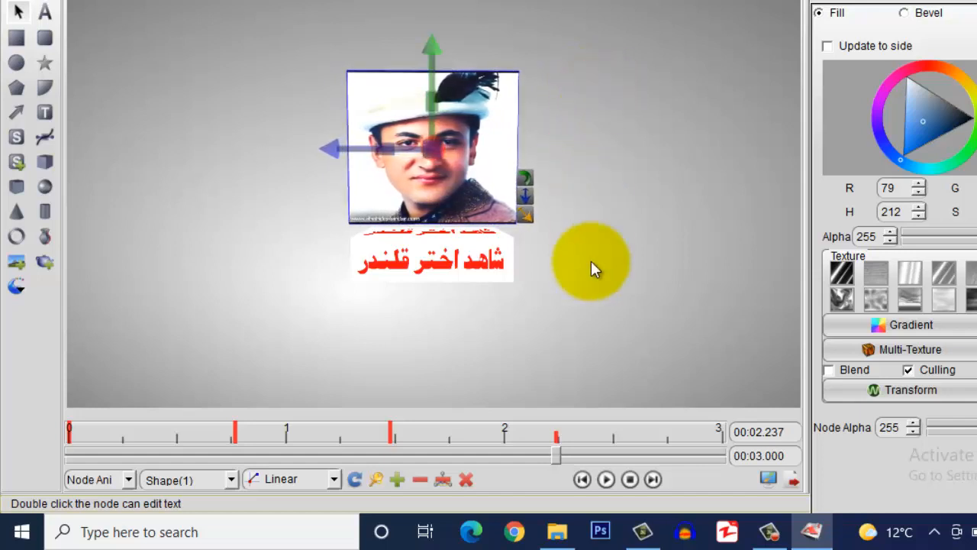
Keyframe 2.237 s, rotate the photo cube to its final pose at 3 s, keyframe it, and preview
left_click(397, 479)
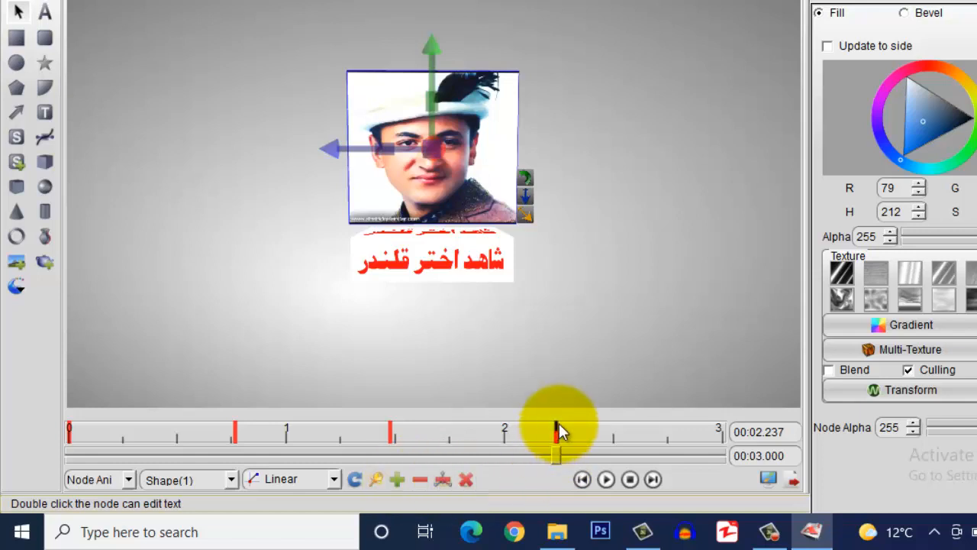
left_click_drag(557, 460, 723, 456)
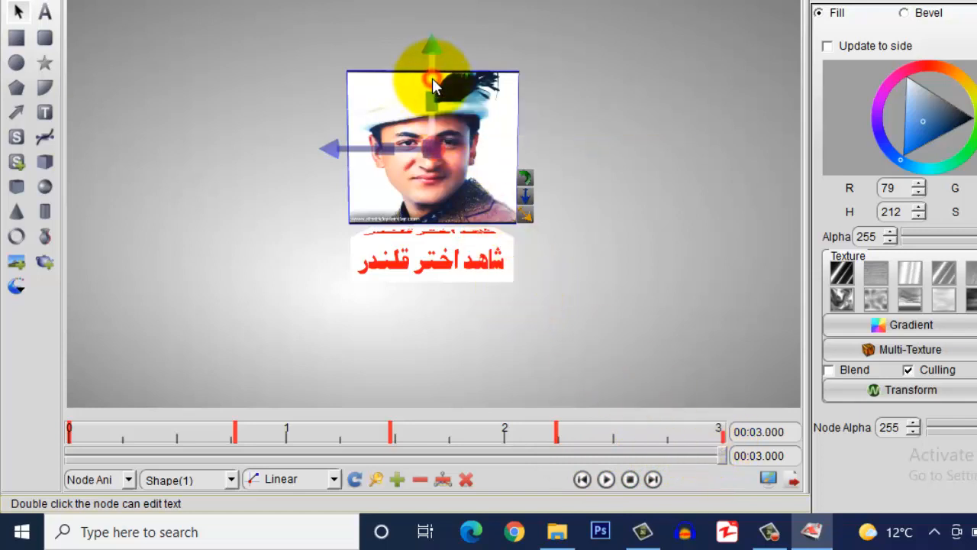
left_click_drag(432, 77, 601, 92)
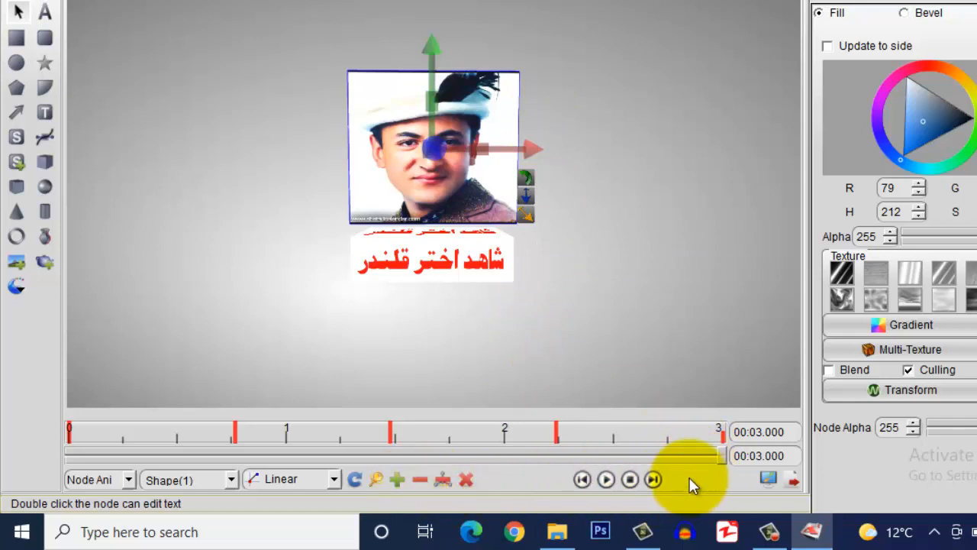
left_click(397, 479)
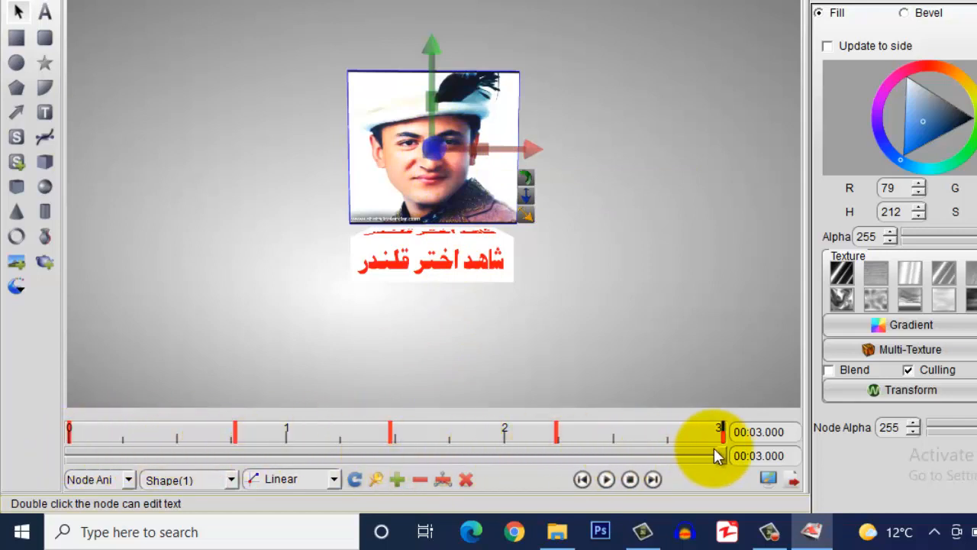
left_click_drag(723, 456, 625, 469)
left_click_drag(538, 478, 66, 460)
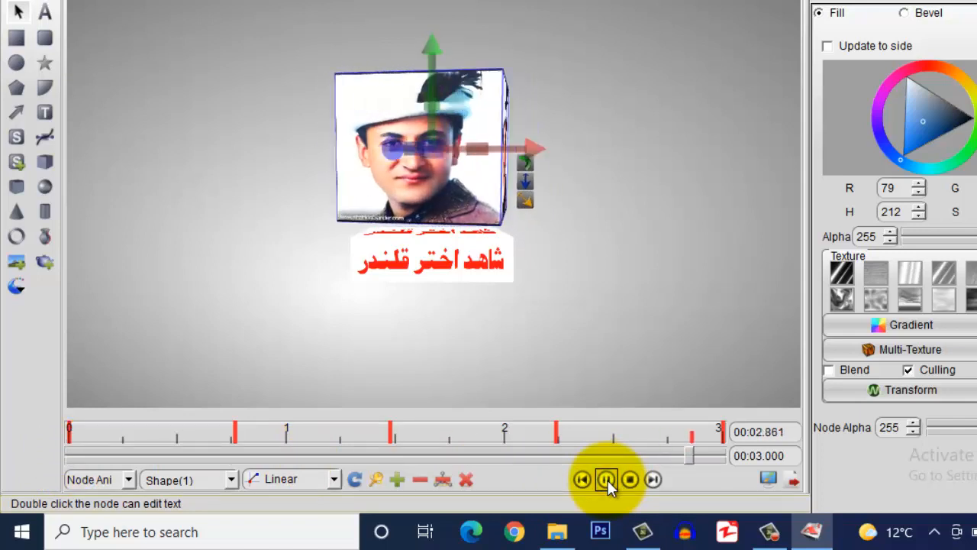
Scrub the timeline back near the start and select the Urdu name text, Shape(2)
mouse_move(714, 456)
left_mouse_down()
mouse_move(67, 461)
mouse_move(730, 455)
left_mouse_up()
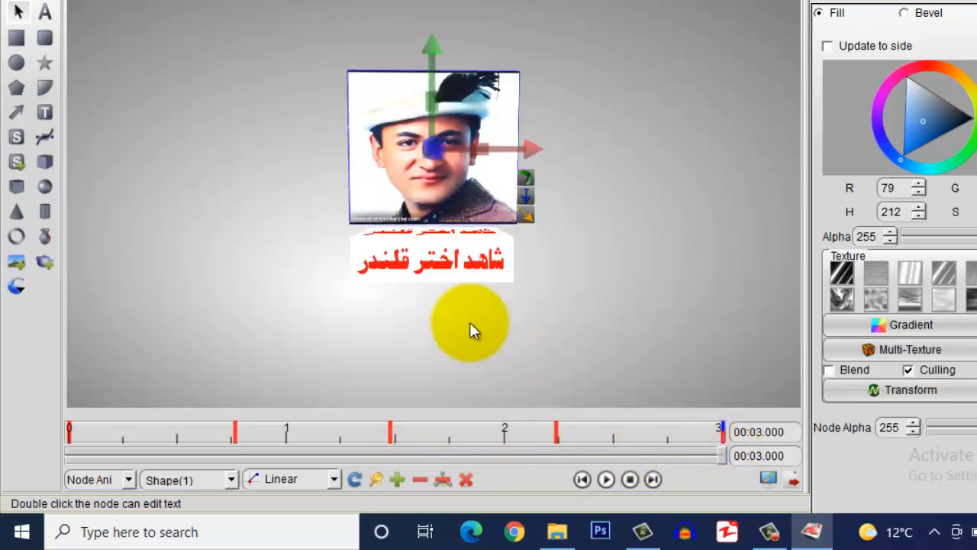
left_click(441, 258)
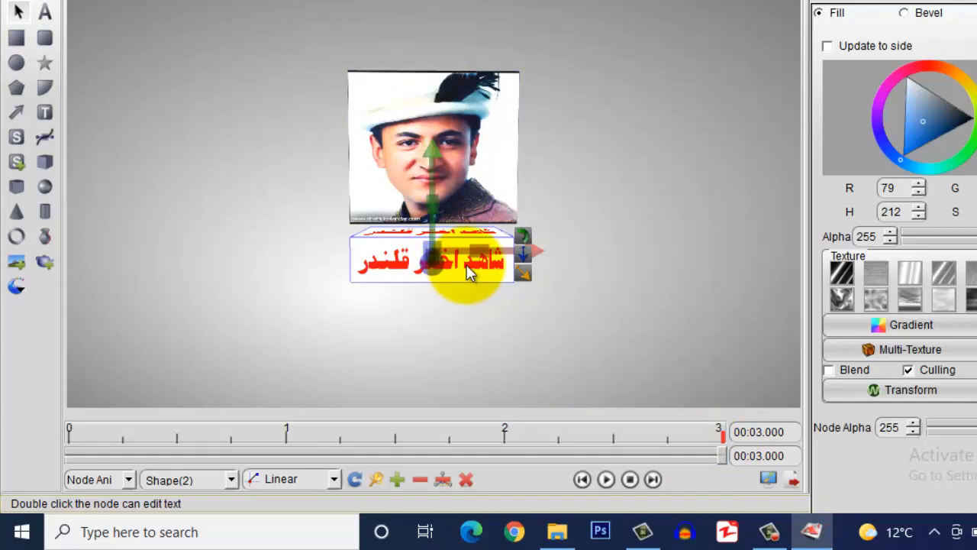
left_click(464, 156)
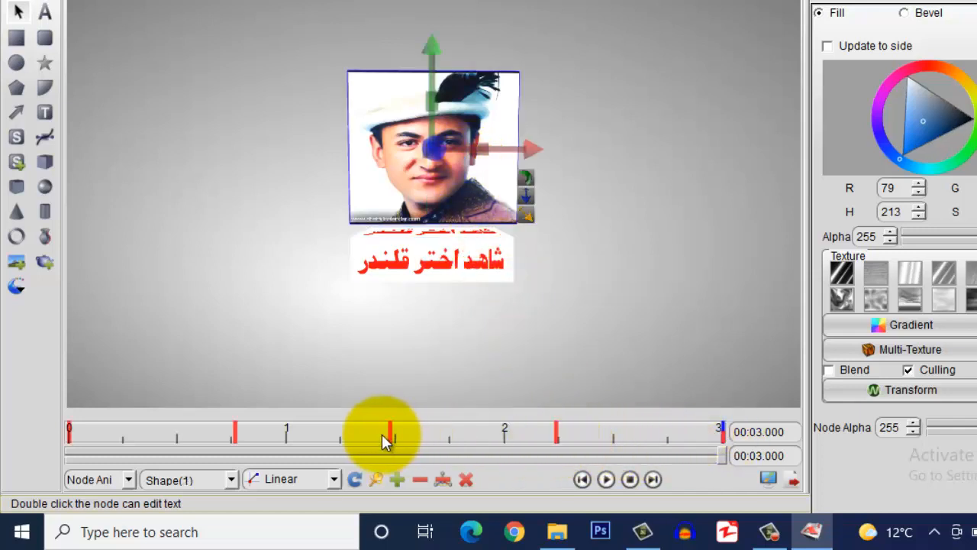
left_click(441, 258)
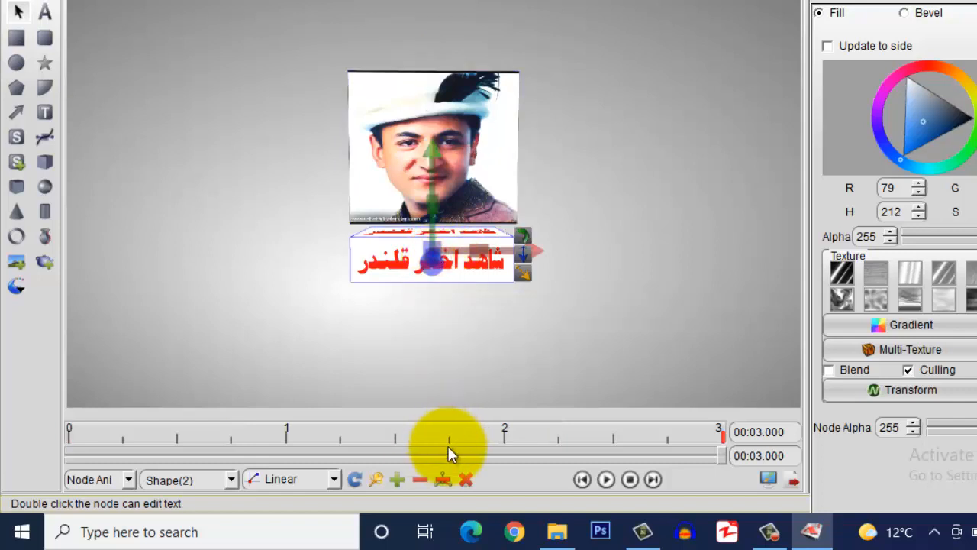
left_click(474, 179)
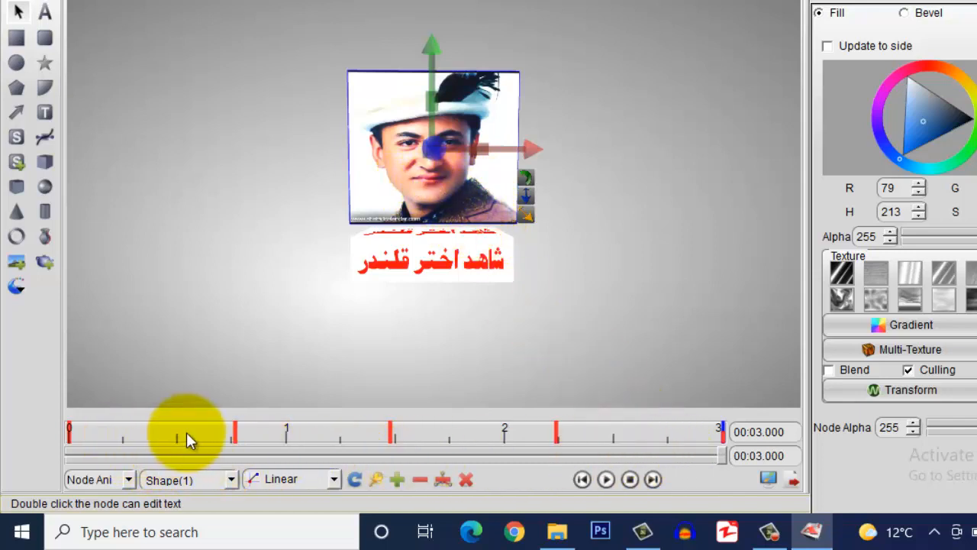
left_click(556, 432)
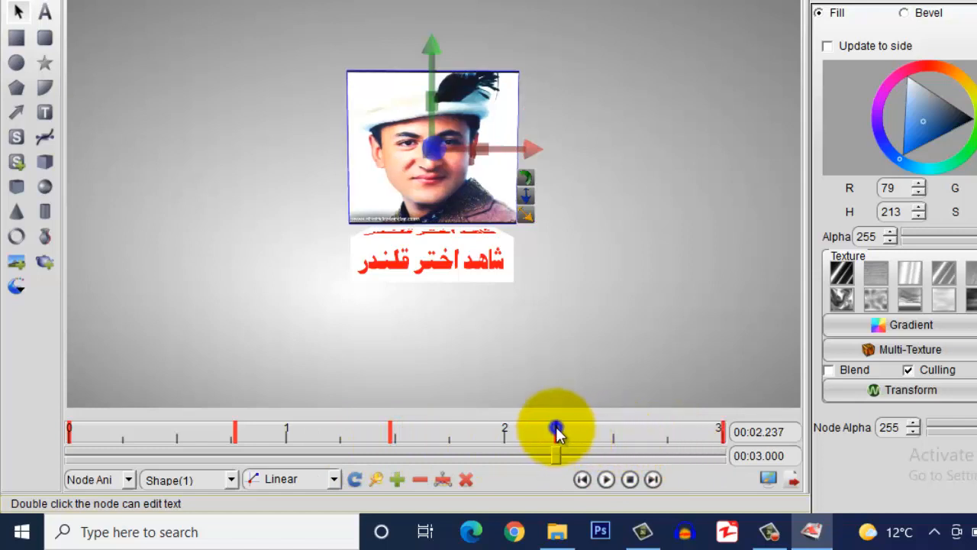
right_click(556, 432)
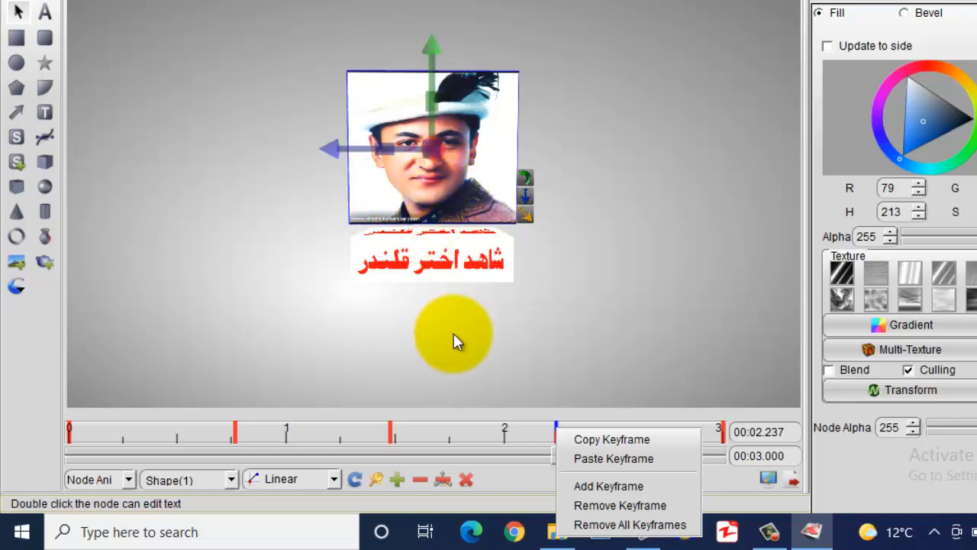
left_click(454, 333)
left_click(428, 257)
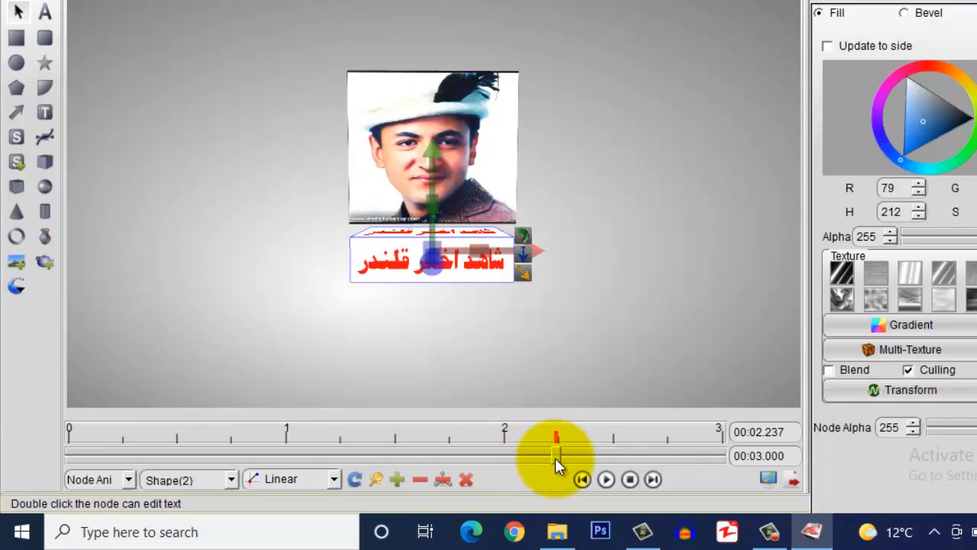
left_click_drag(555, 455, 69, 455)
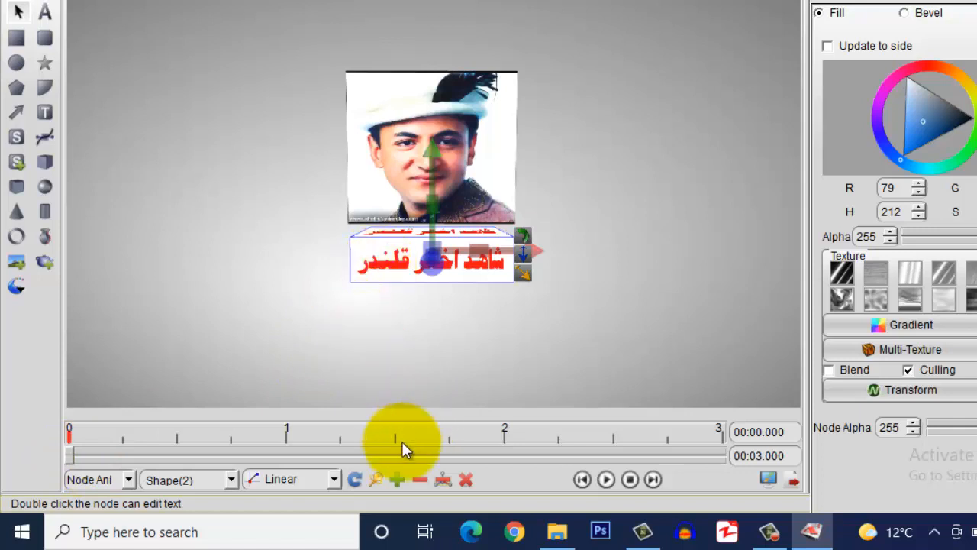
Keyframe the Urdu text at 0 s, then rotate it about Y and keyframe at 0.25 s and 0.61 s
left_click(396, 478)
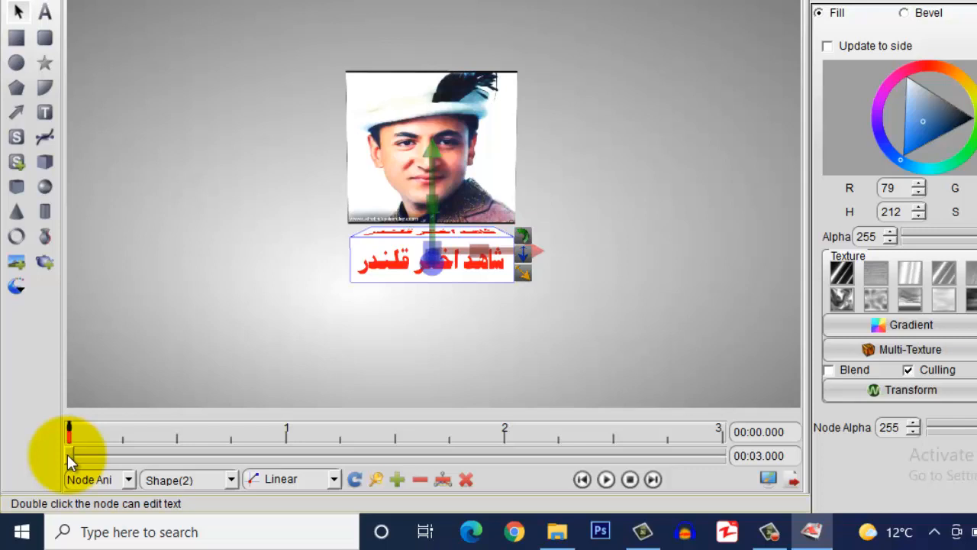
left_click_drag(67, 454, 121, 450)
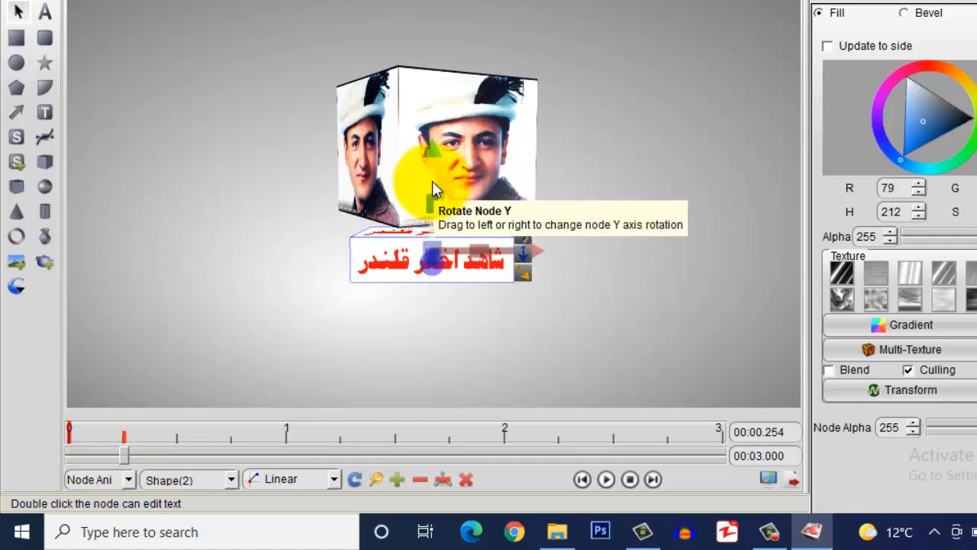
left_click_drag(430, 181, 238, 216)
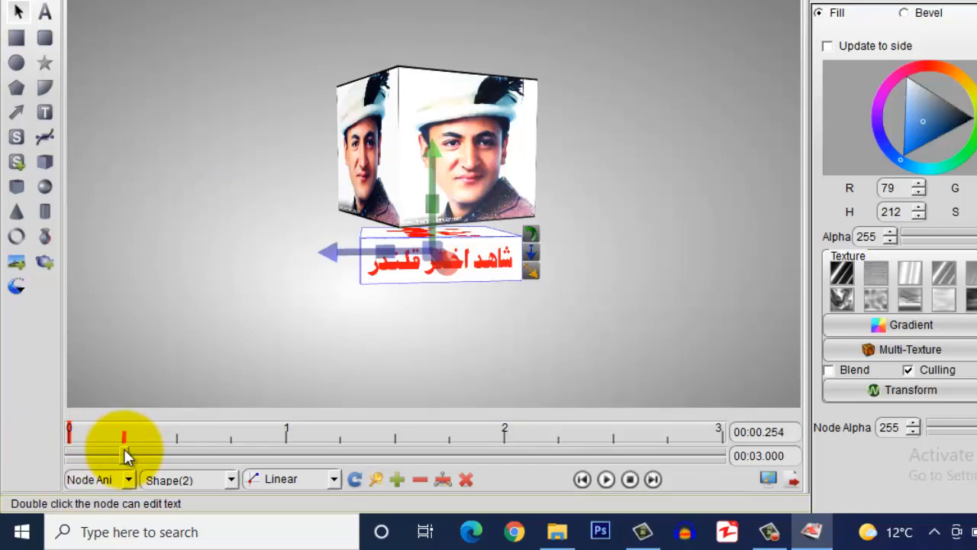
left_click(397, 473)
left_click_drag(126, 454, 201, 452)
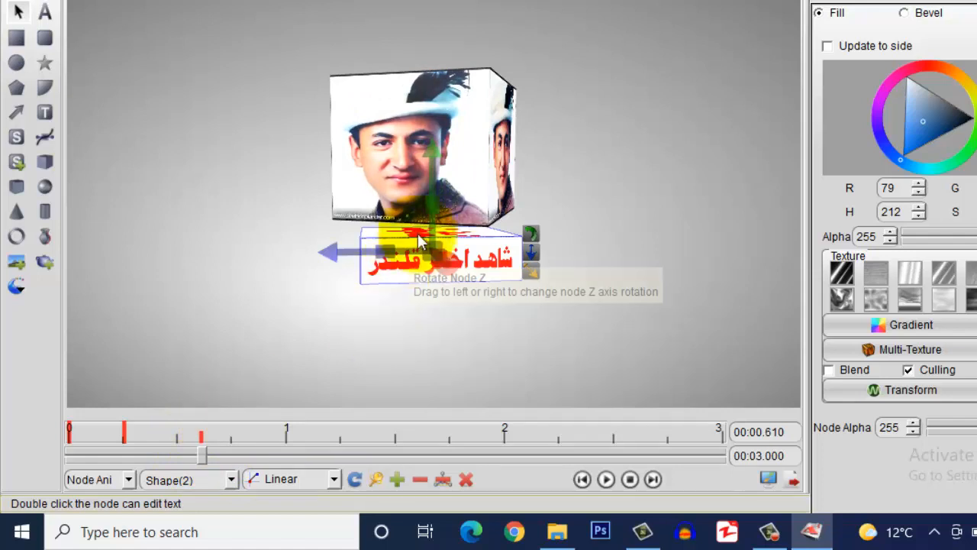
left_click_drag(425, 179, 222, 209)
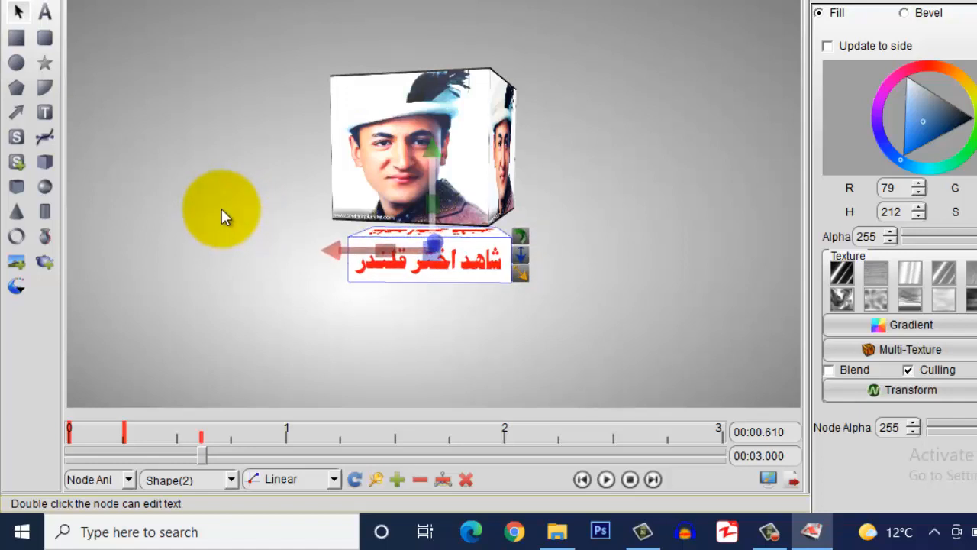
left_click(397, 479)
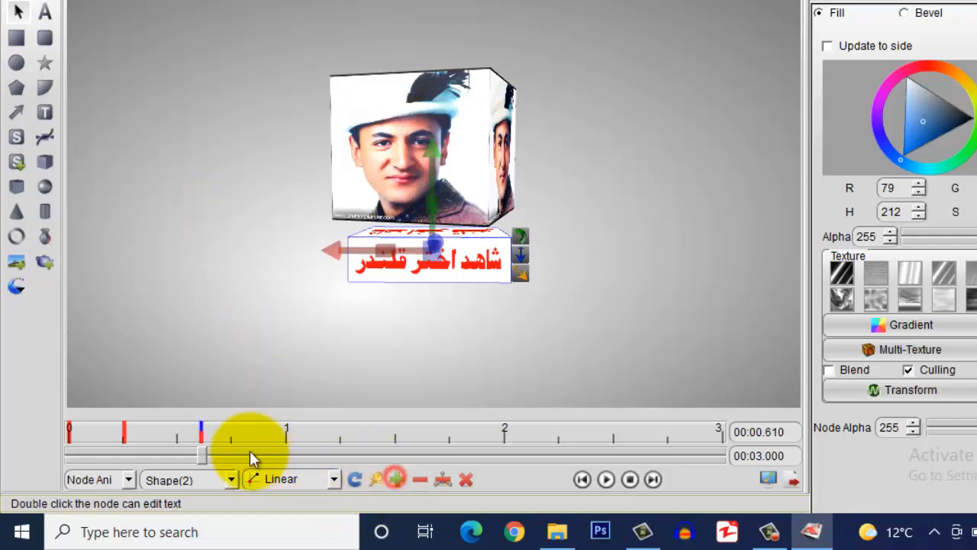
left_click(201, 427)
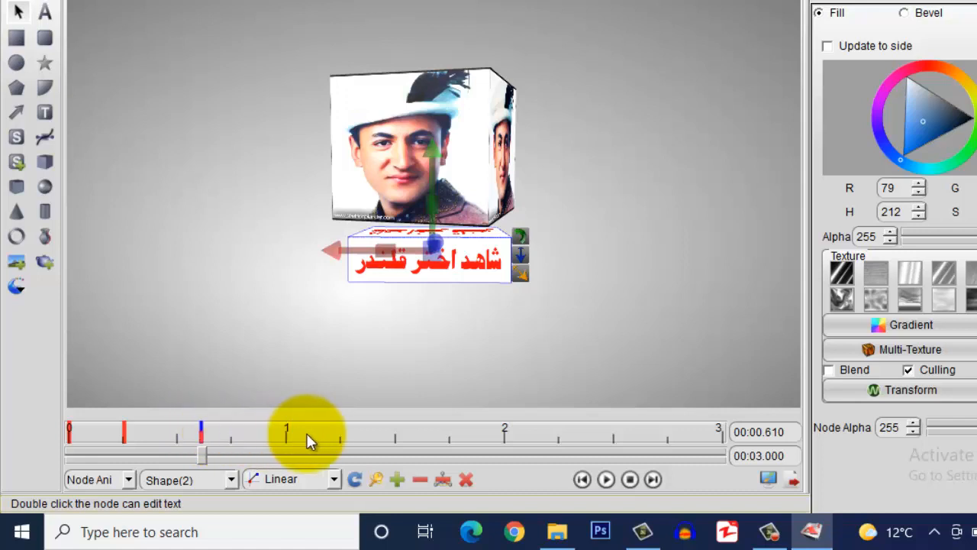
Rotate the text further about its vertical axis at about 1.1 s, 1.9 s and 3 s
left_click_drag(203, 456, 309, 457)
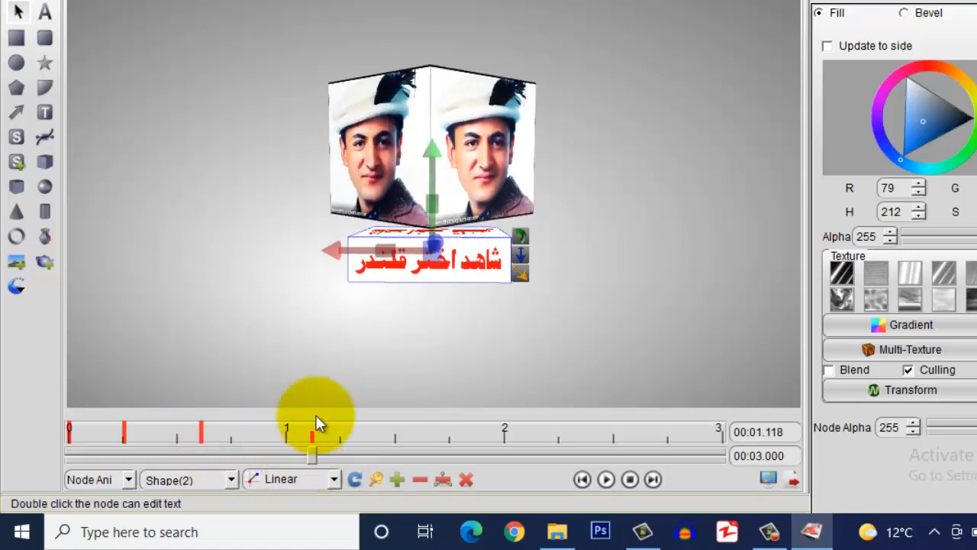
left_click_drag(430, 181, 265, 184)
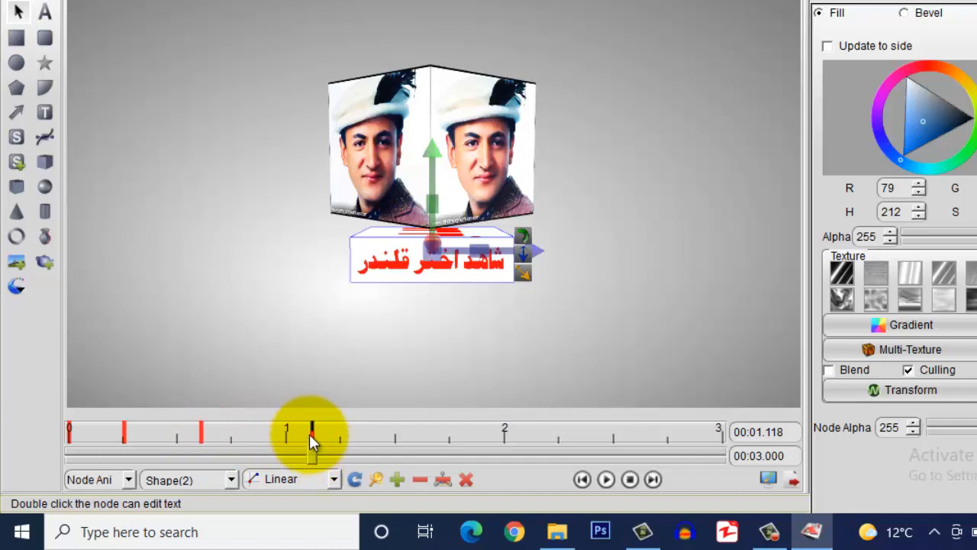
left_click_drag(316, 452, 489, 454)
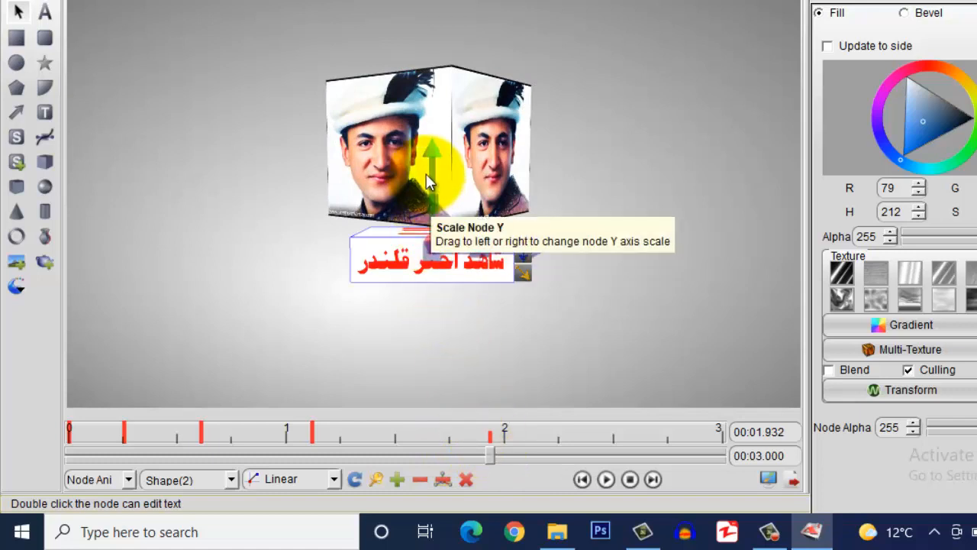
left_click_drag(432, 185, 245, 204)
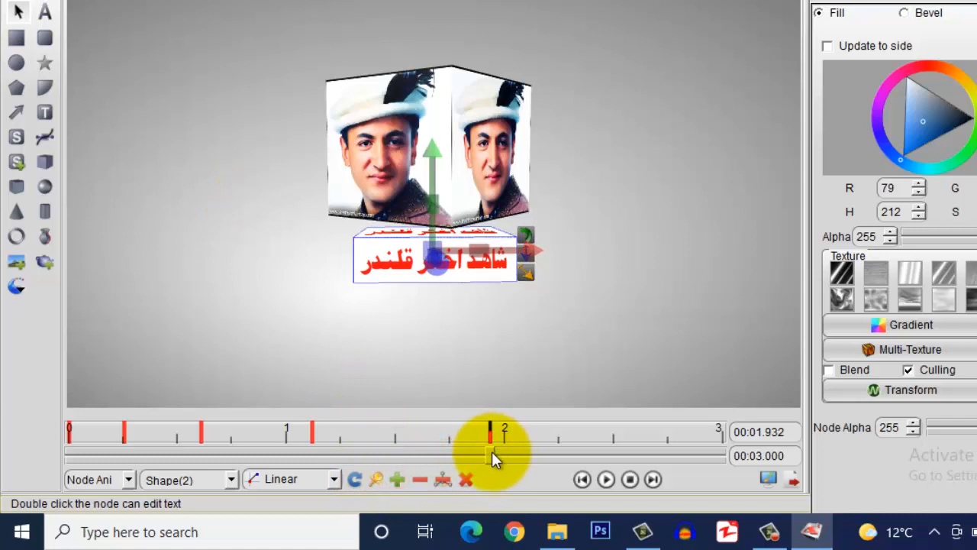
left_click_drag(492, 454, 722, 441)
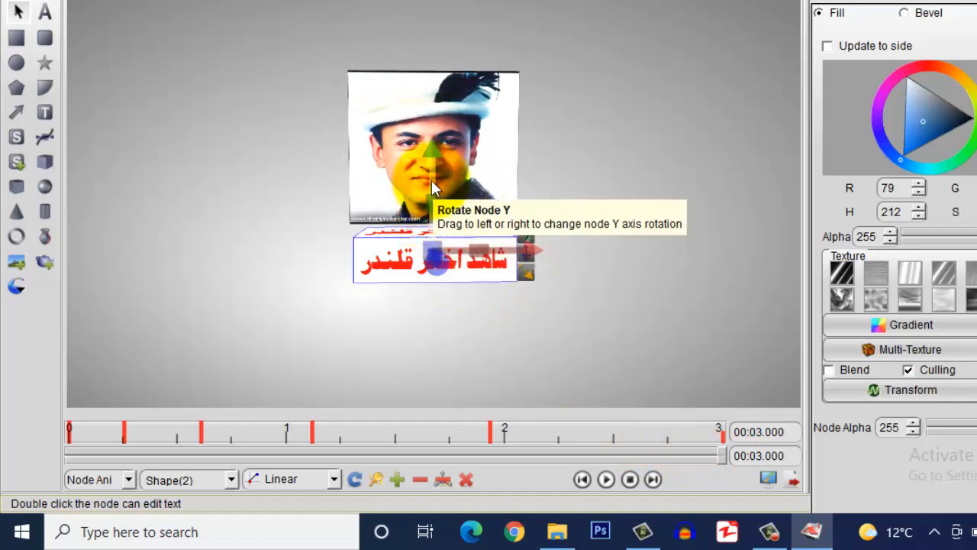
left_click_drag(431, 204, 250, 196)
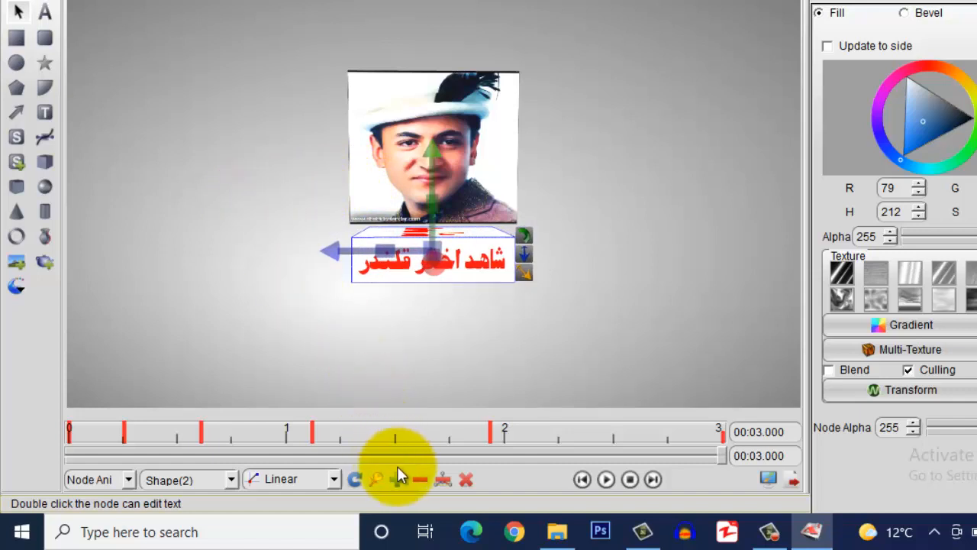
left_click_drag(720, 455, 32, 454)
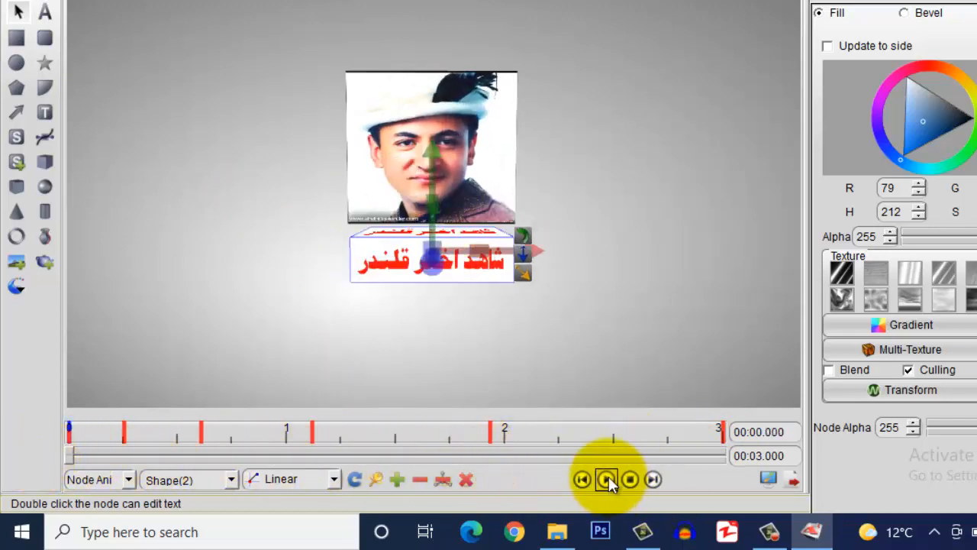
left_click(564, 293)
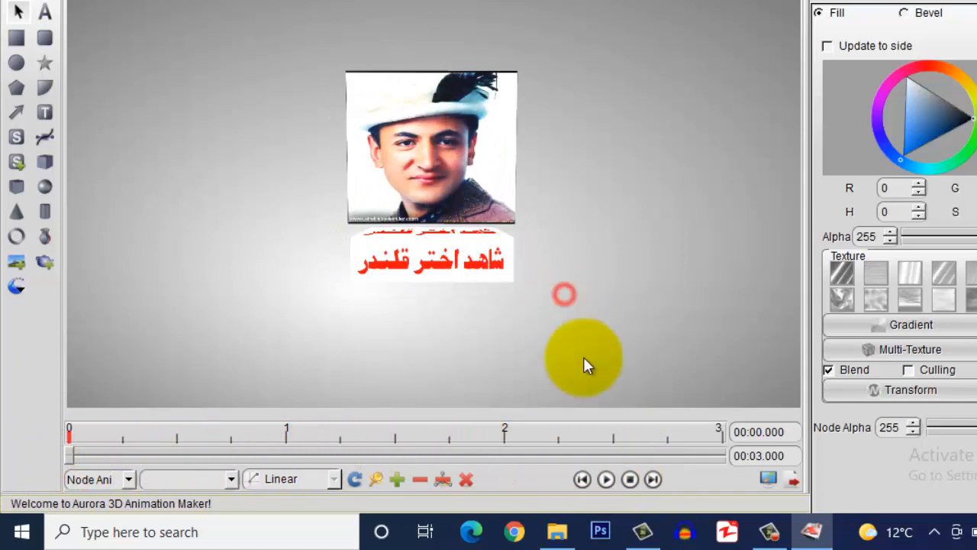
left_click(606, 479)
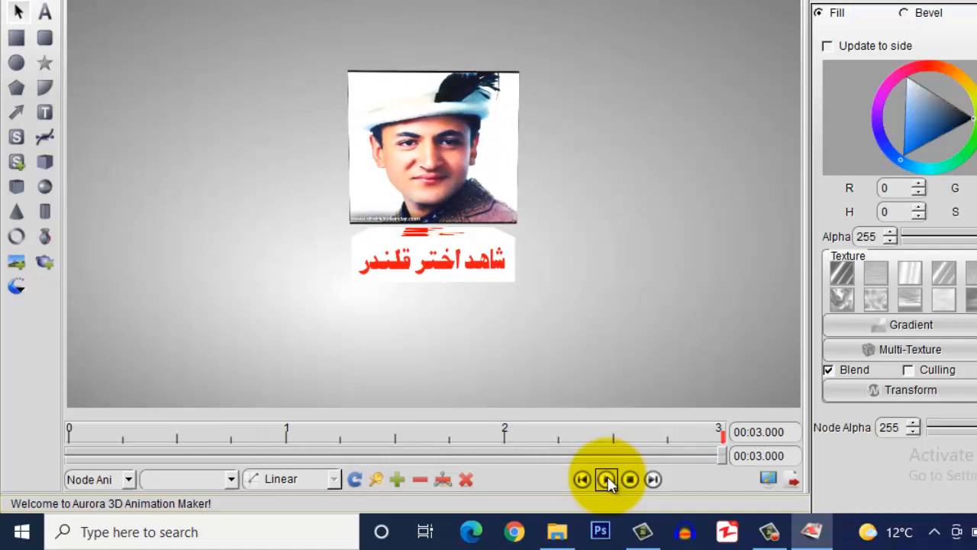
left_click(606, 479)
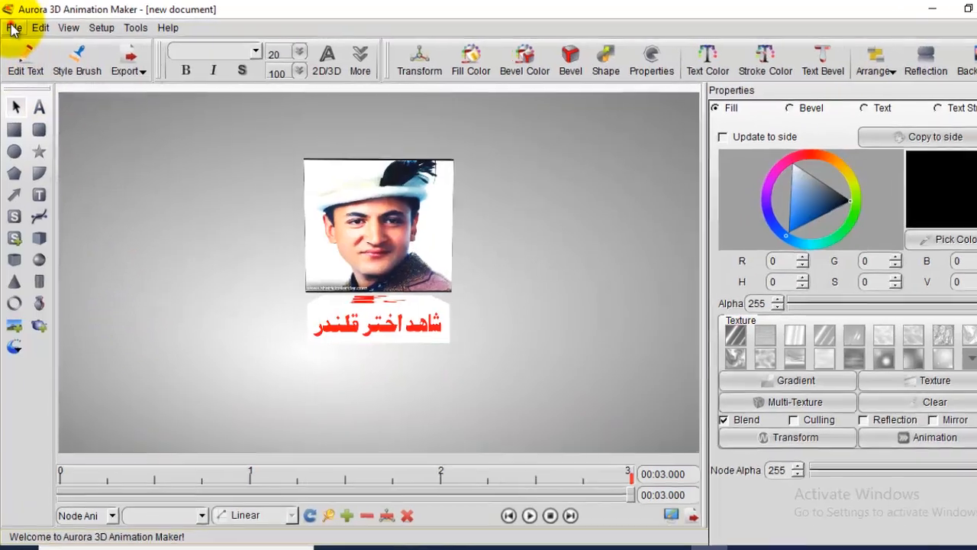
Export the 3-second animation as video 'shahid' with high-quality software antialiasing, then dismiss the completion notice
left_click(14, 27)
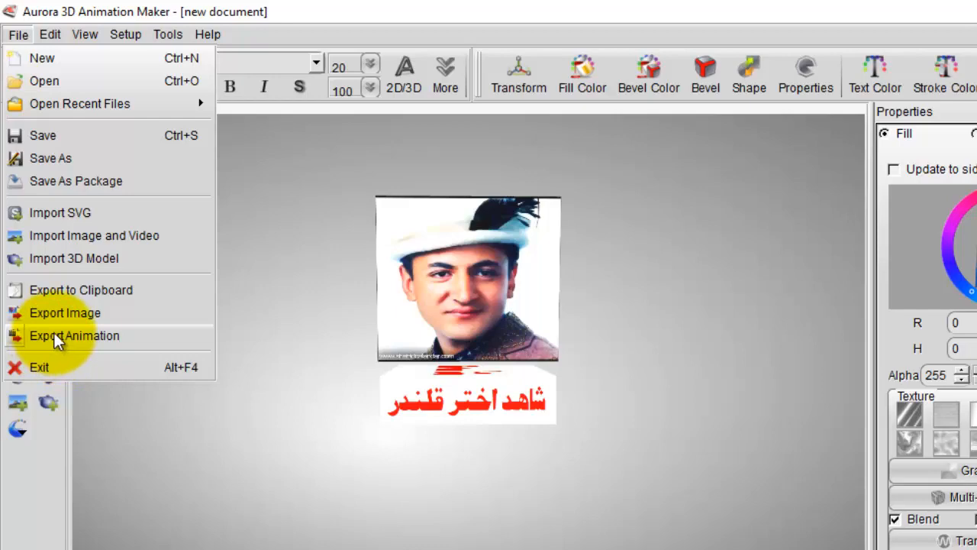
left_click(54, 335)
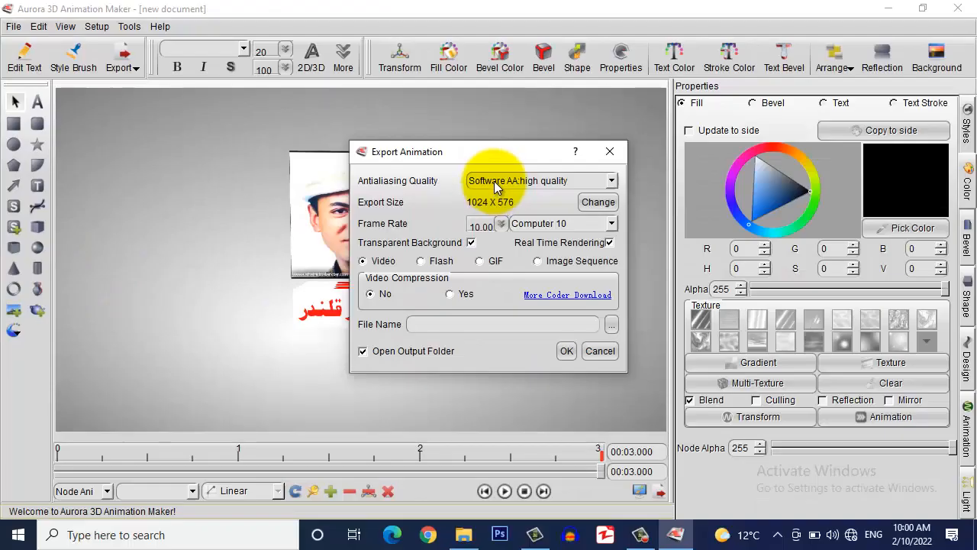
left_click(496, 187)
left_click(496, 202)
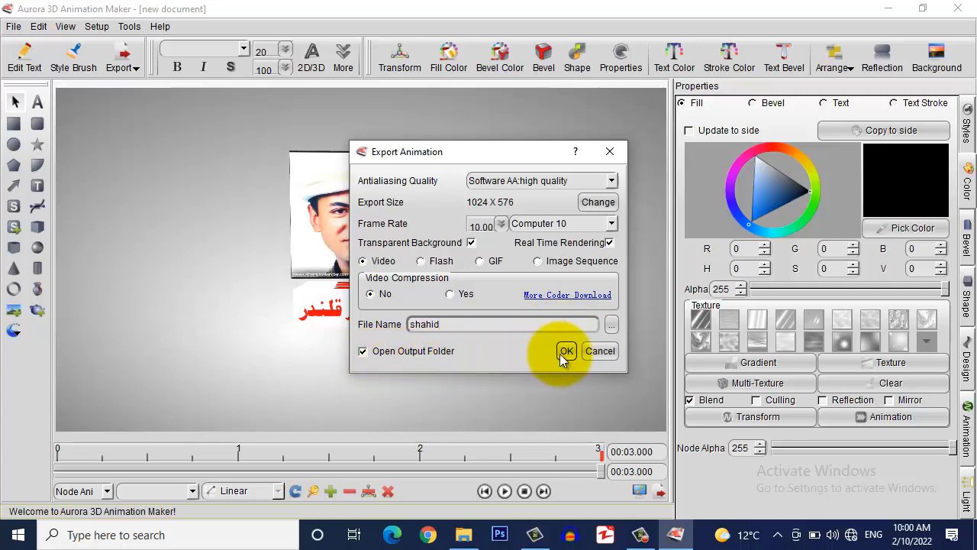
left_click(566, 351)
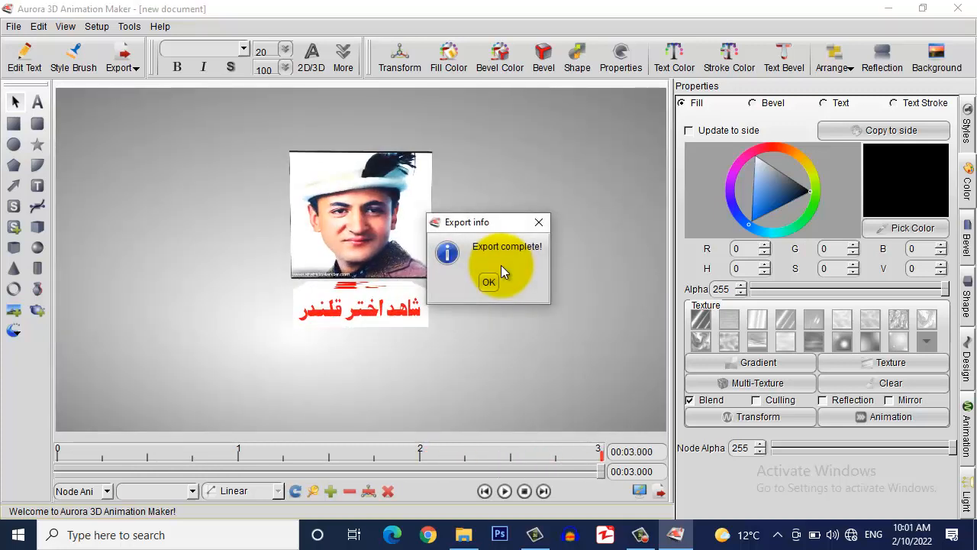
left_click(488, 283)
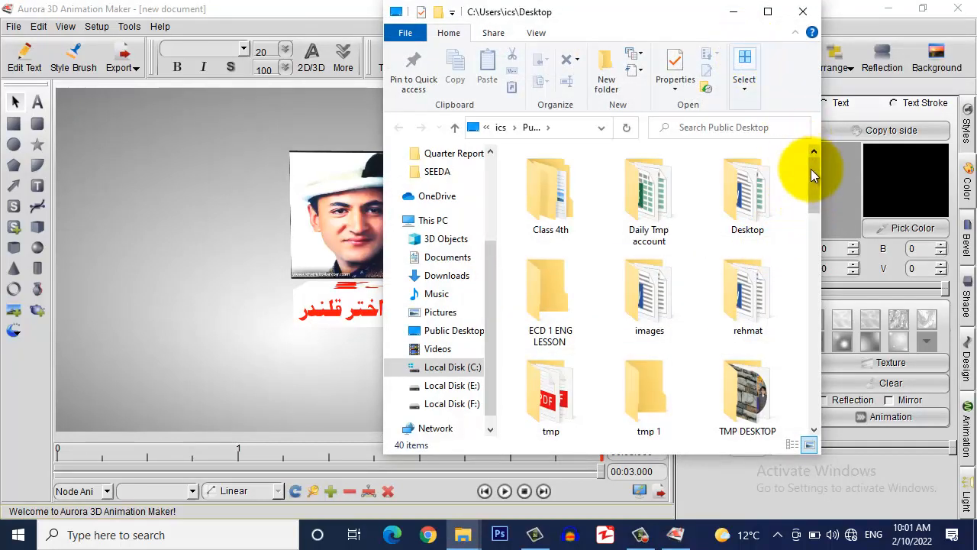
left_click(279, 299)
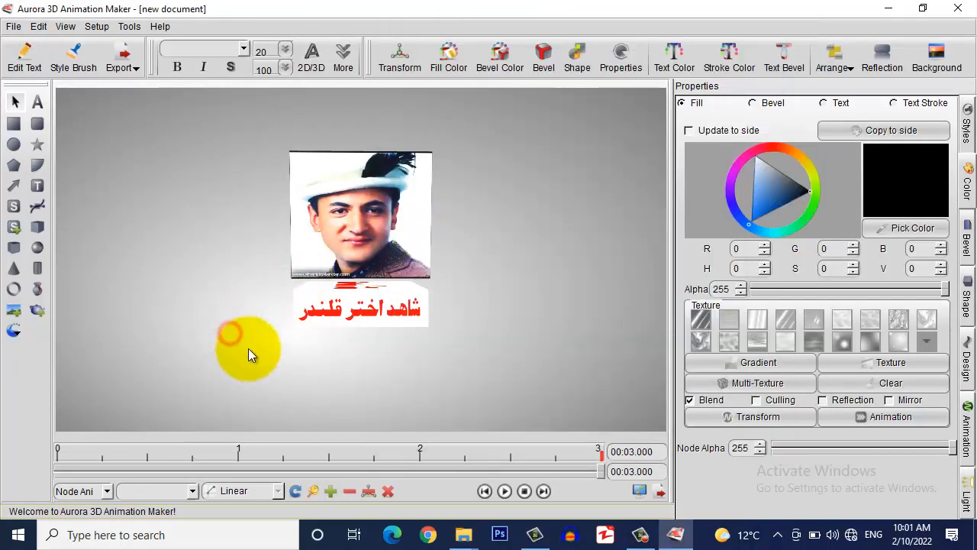
Lengthen the animation to 00:10.000, scale its motion to fit, and play it from frame 0
mouse_move(601, 475)
left_mouse_down()
mouse_move(69, 471)
mouse_move(610, 471)
left_mouse_up()
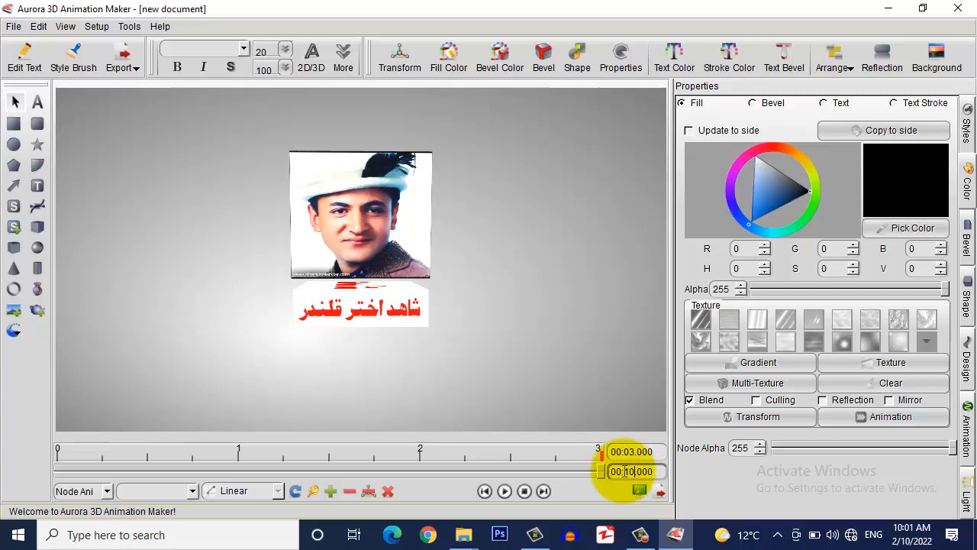
key("Return")
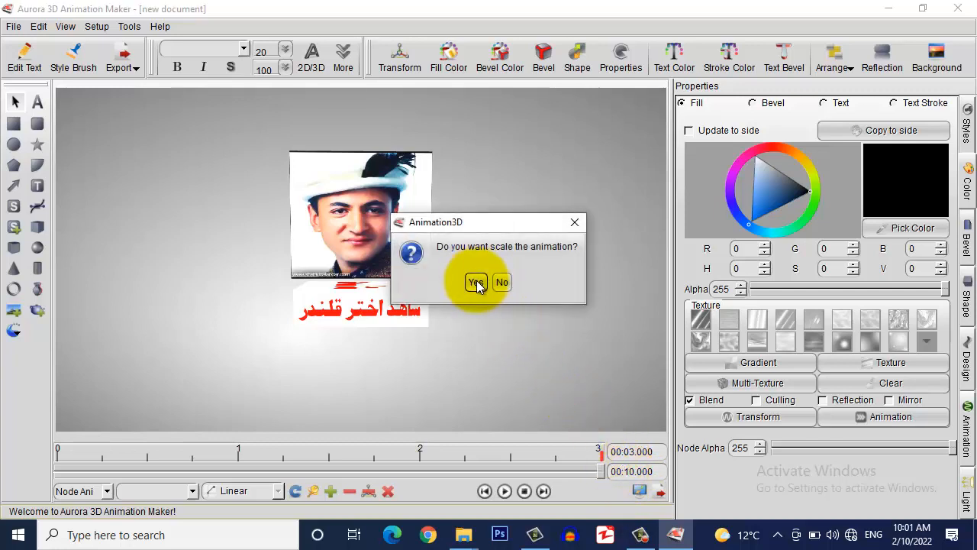
left_click(477, 284)
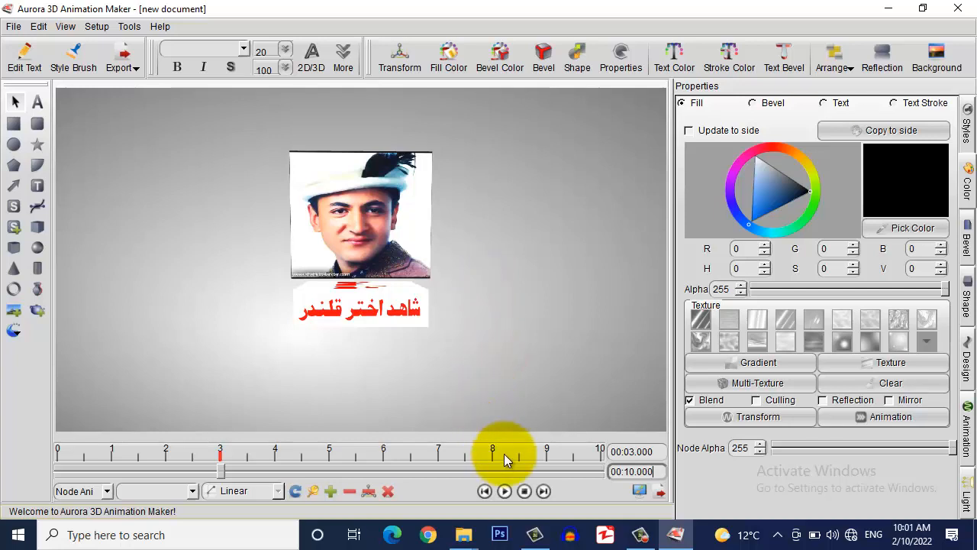
left_click_drag(222, 469, 42, 477)
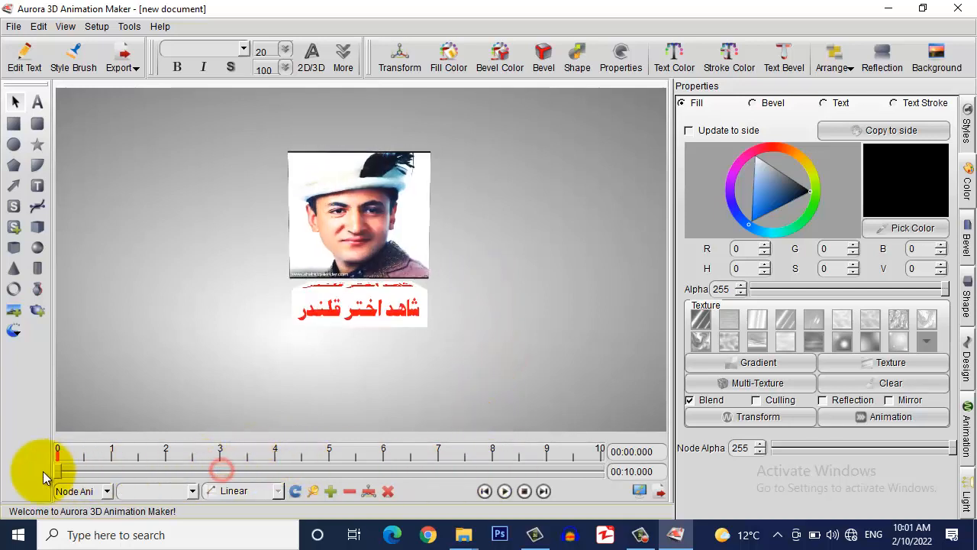
left_click(504, 492)
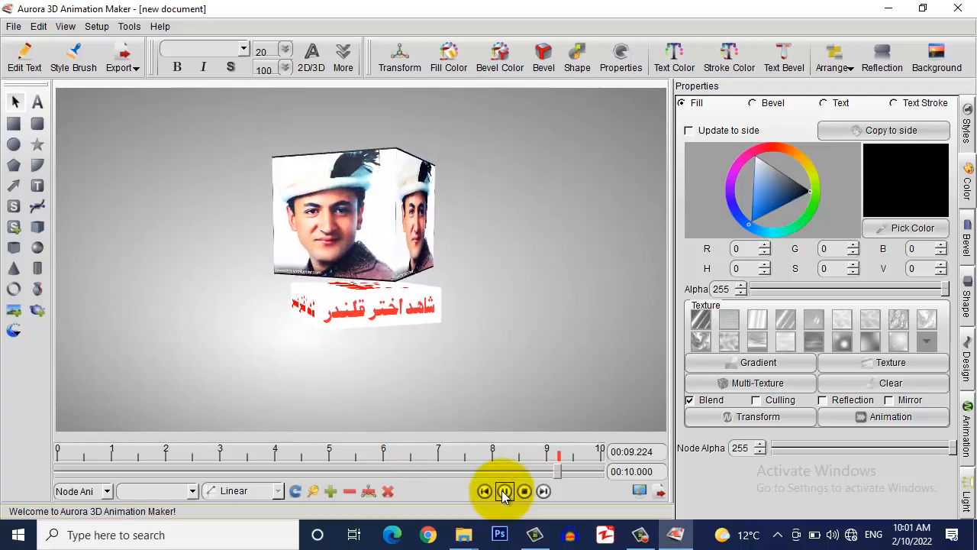
Export the 10-second animation as 'shahid 2' with unchanged antialiasing and dismiss the completion notice
left_click(14, 26)
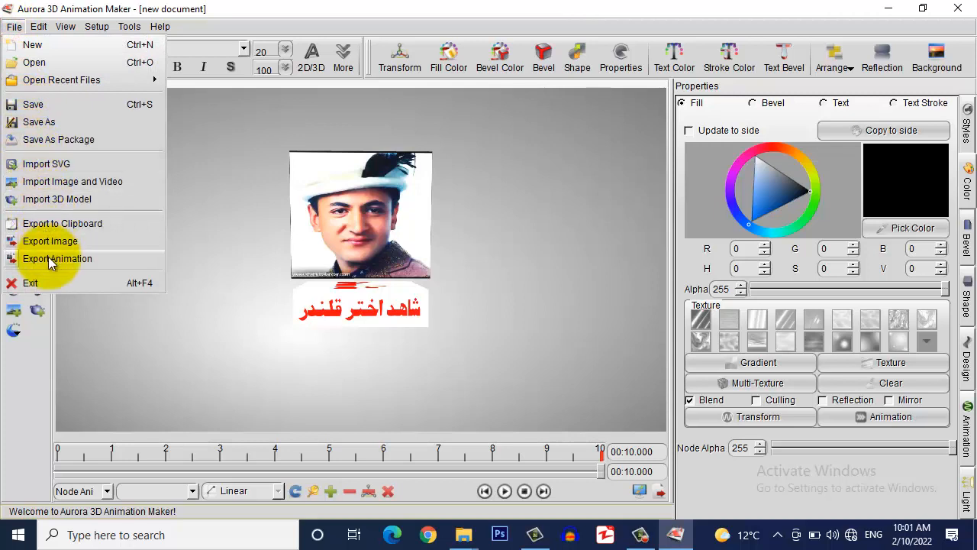
left_click(23, 260)
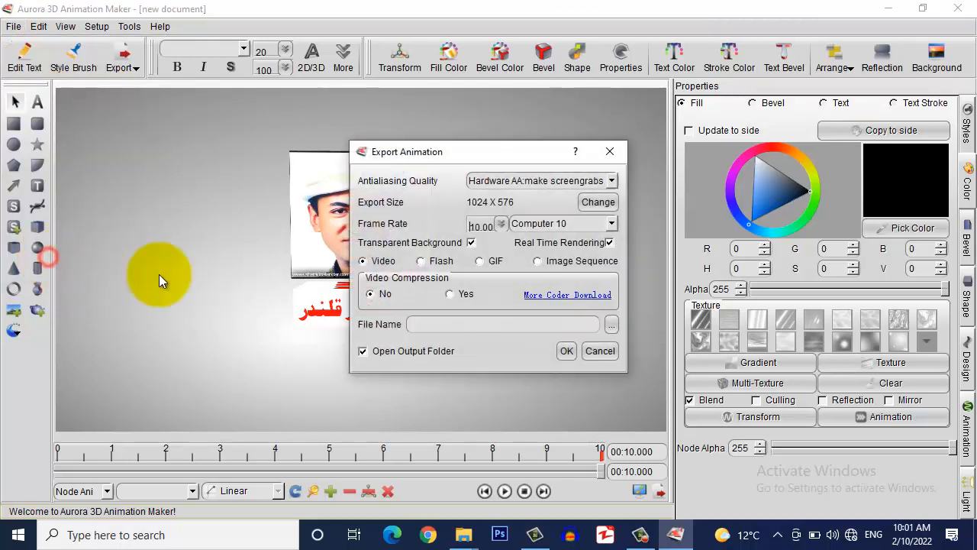
left_click(527, 181)
left_click(527, 181)
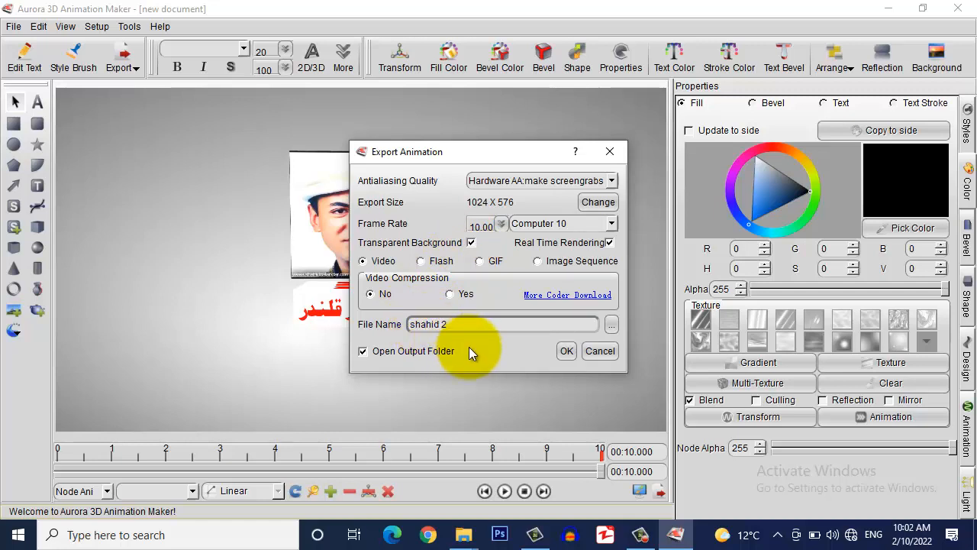
left_click(559, 349)
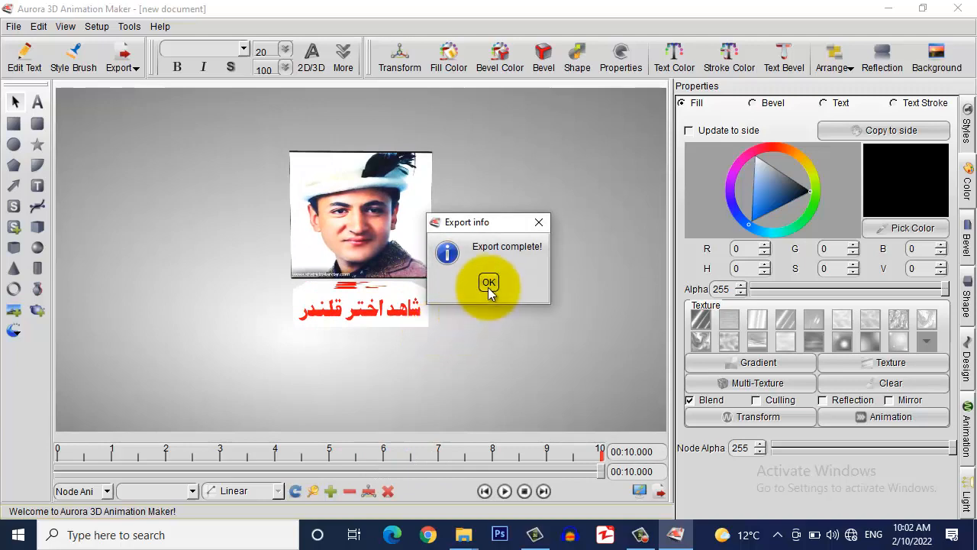
left_click(488, 284)
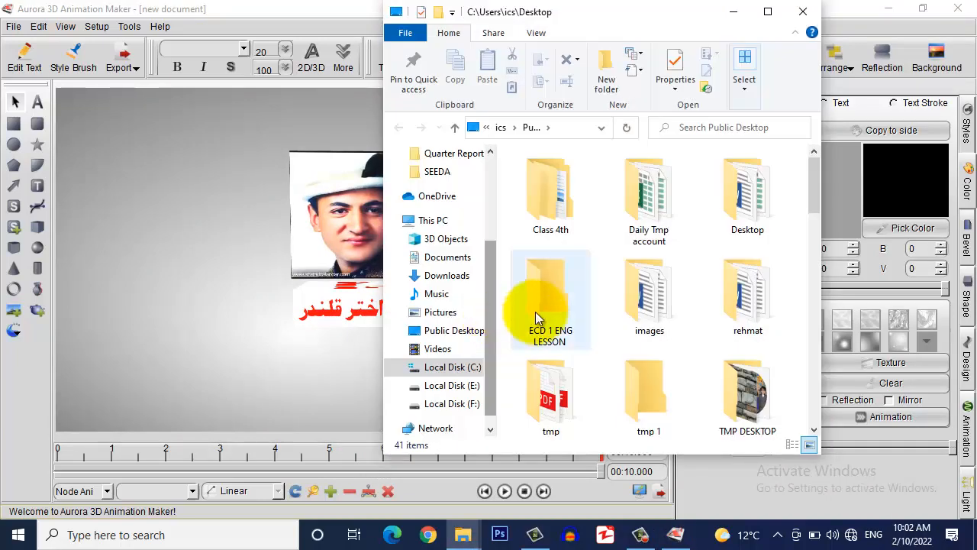
Maximize the Public Desktop folder and open shahid.avi in VLC
left_click(752, 7)
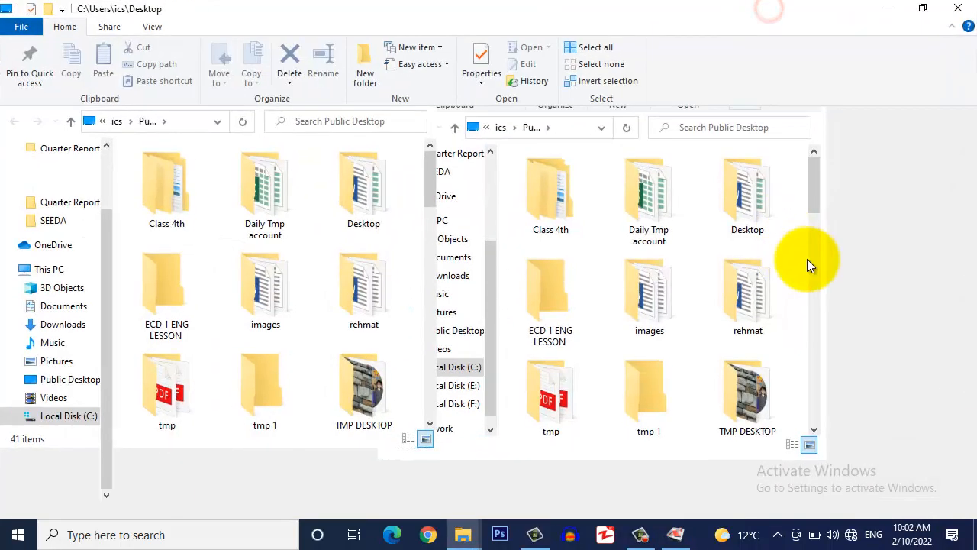
key("s")
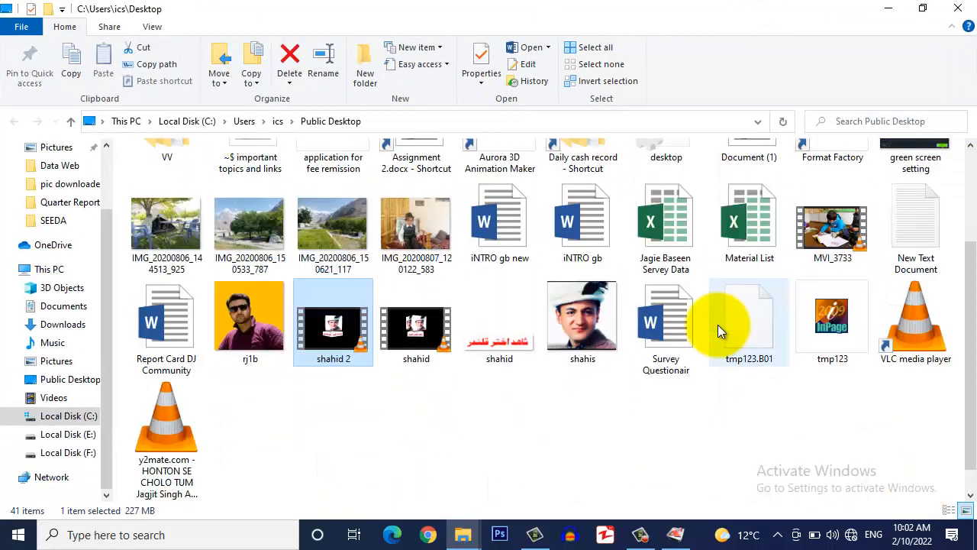
left_click(408, 395)
left_click(420, 336)
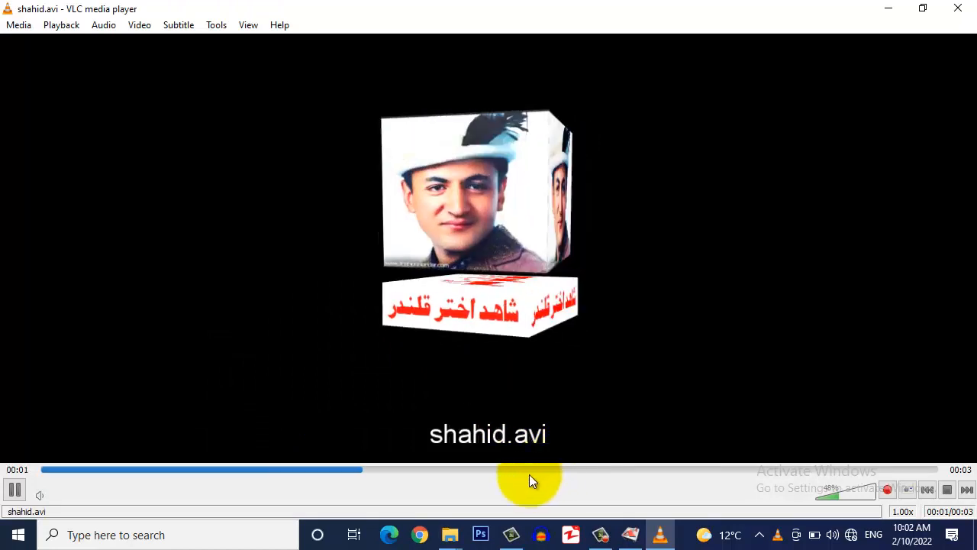
Load 'shahid 2' from Public Desktop into VLC, then pause it at the one-second mark
mouse_move(450, 532)
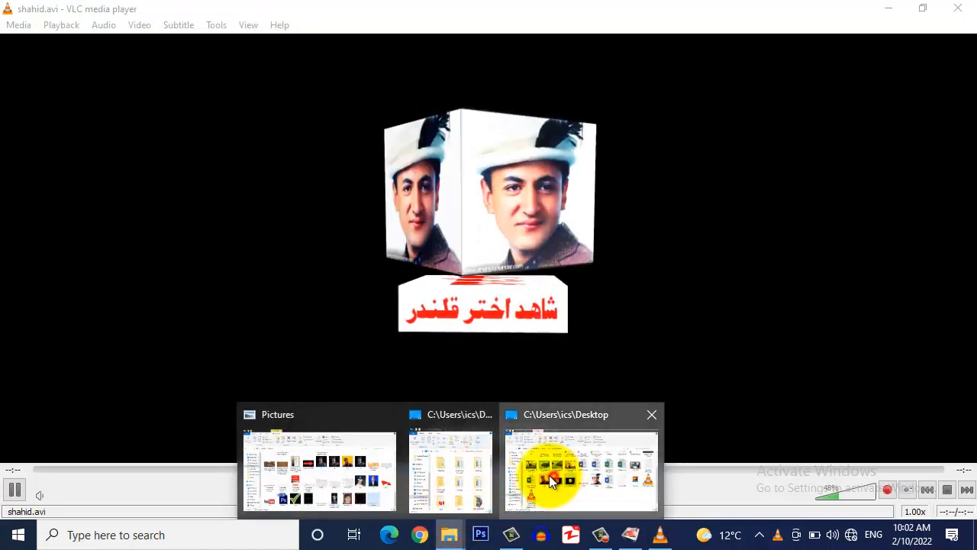
left_click(549, 474)
left_click(332, 326)
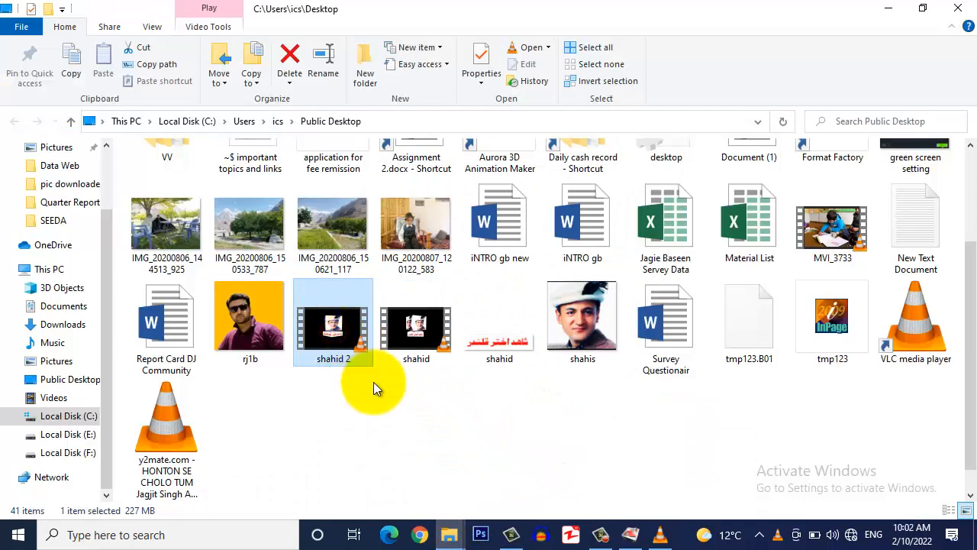
left_click_drag(373, 389, 571, 388)
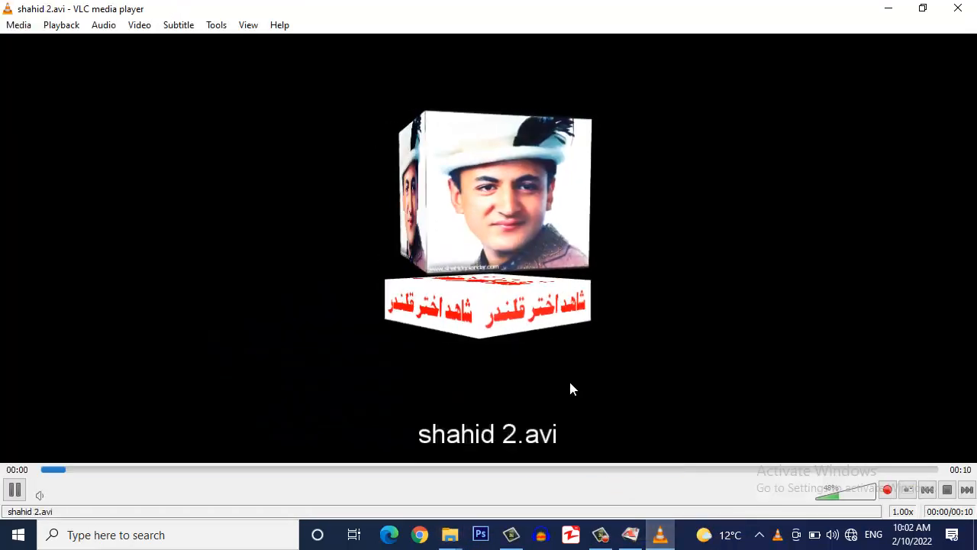
left_click(17, 492)
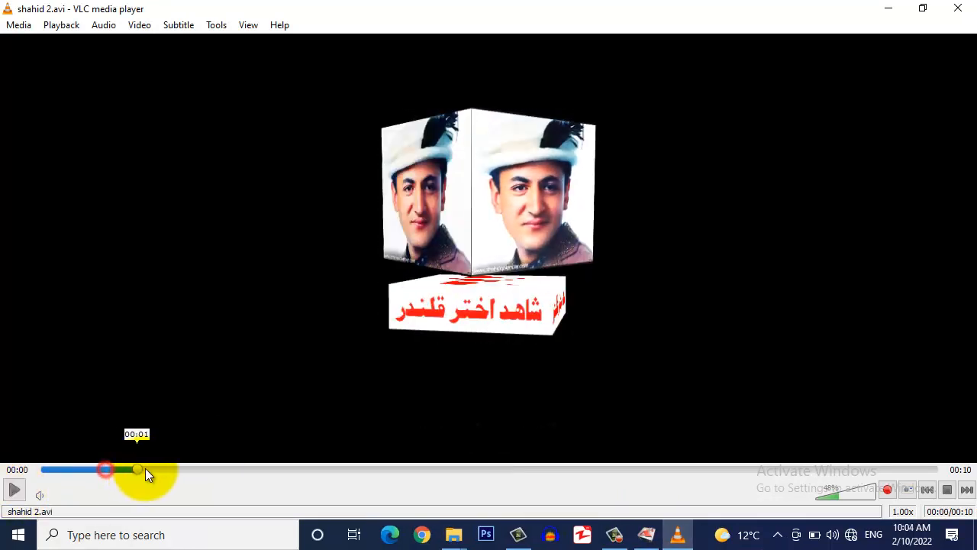
left_click_drag(146, 469, 175, 474)
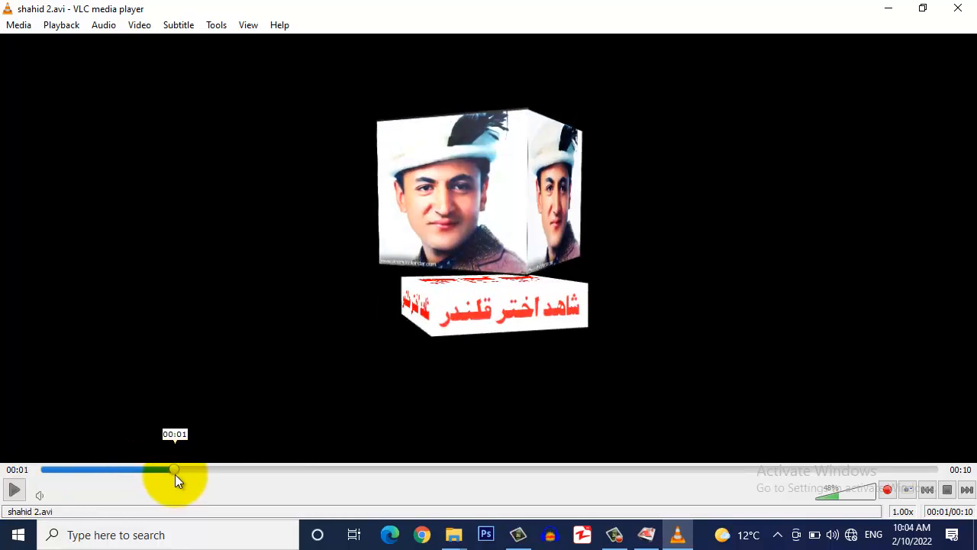